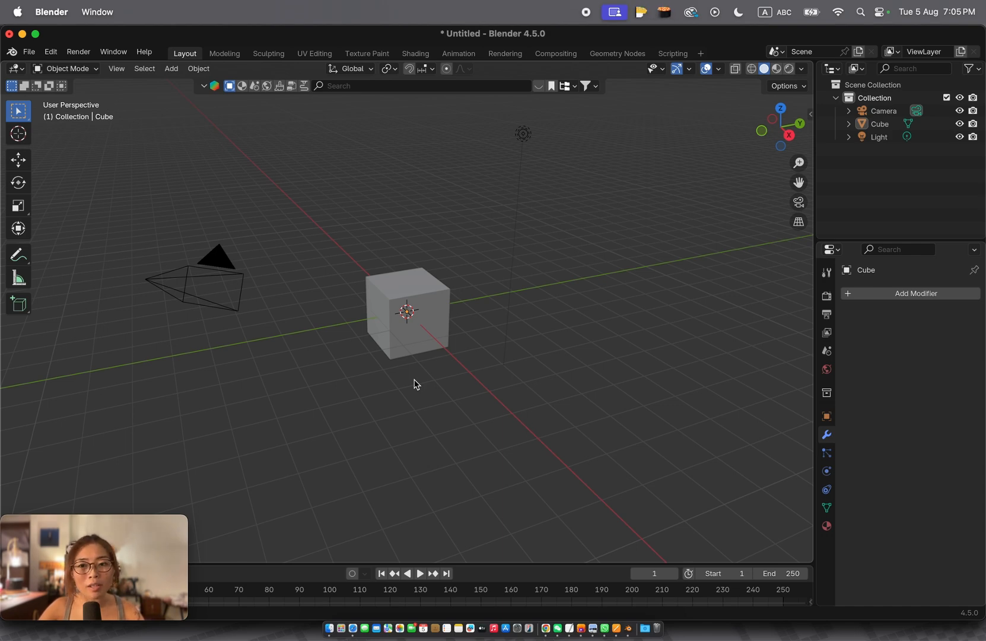
# - Show the cube's transform properties and add an Array modifier with a relative X offset factor of 1.1
pyautogui.press('n')
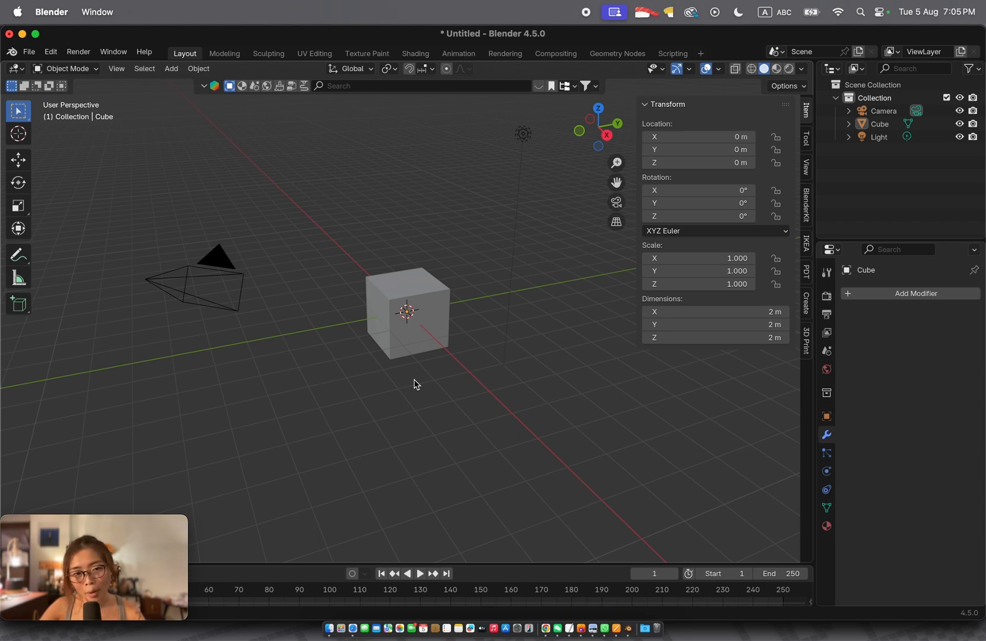
pyautogui.click(900, 293)
pyautogui.click(792, 343)
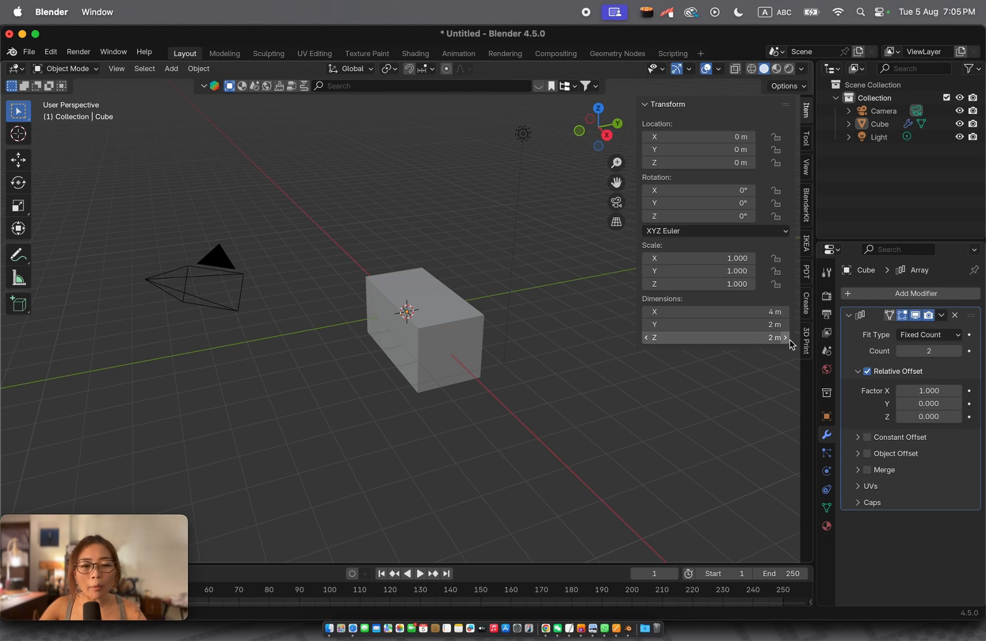
pyautogui.hscroll(-10, 365, 405)
pyautogui.click(929, 390)
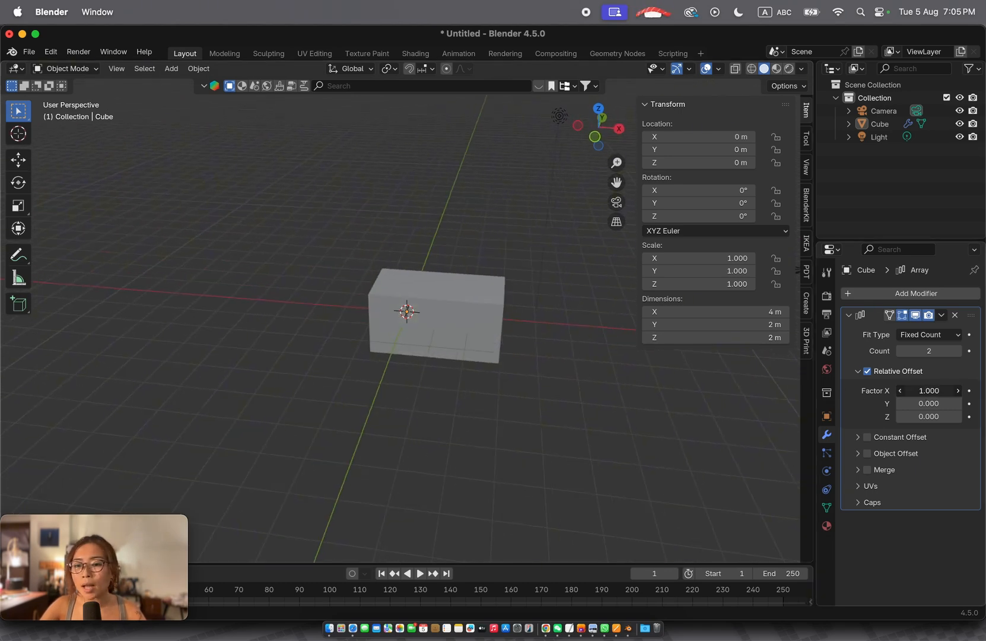
pyautogui.write('1.1')
pyautogui.press('Return')
# - Set the X-direction array's count to 5 and hide the transform properties
pyautogui.moveTo(928, 351); pyautogui.dragTo(956, 351)
pyautogui.hscroll(-10, 474, 404)
pyautogui.hscroll(-10, 473, 404)
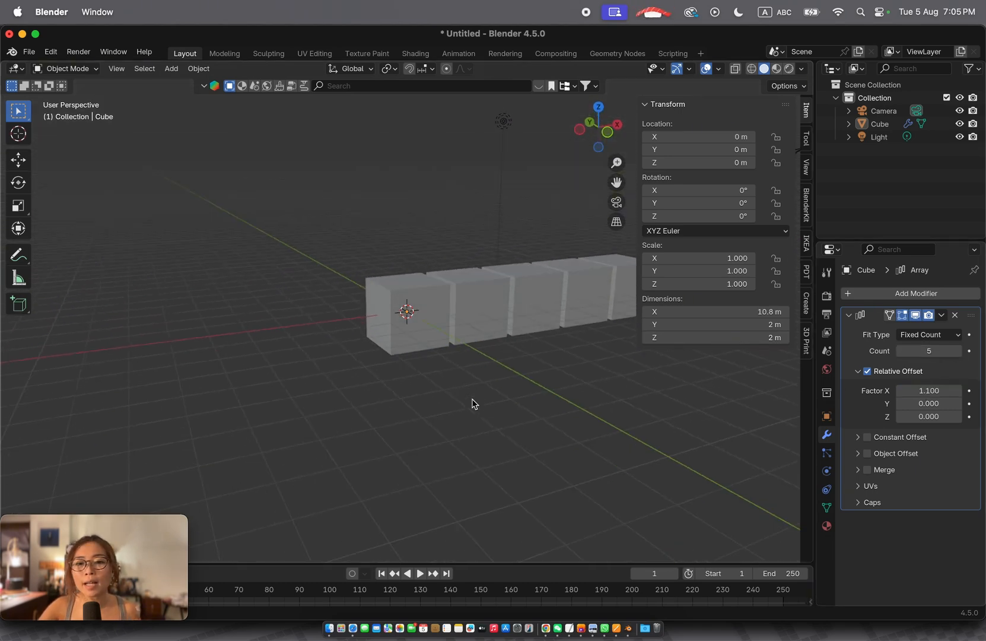
pyautogui.press('n')
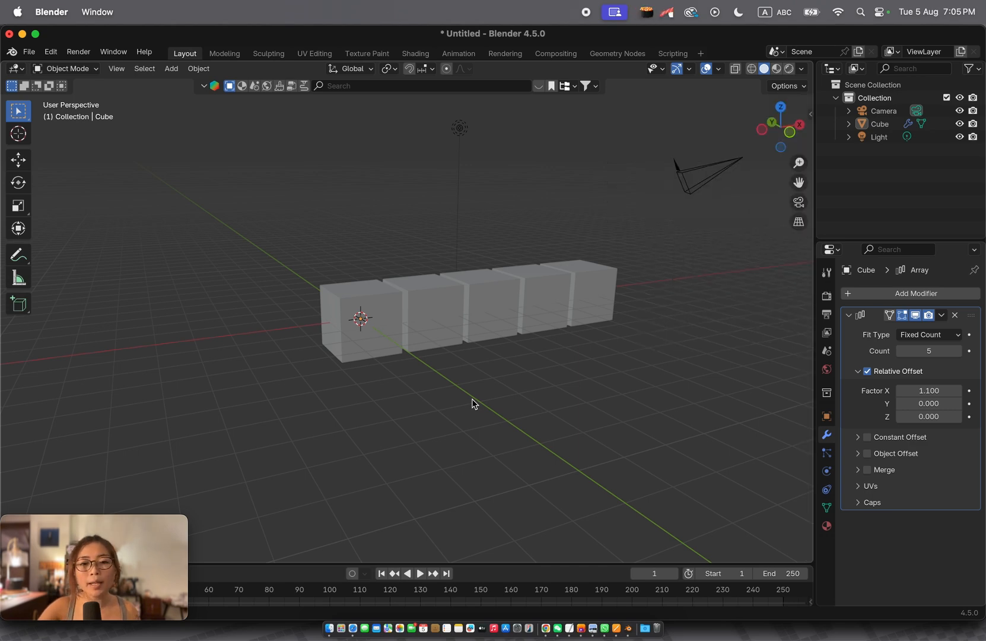
pyautogui.hscroll(-10, 474, 404)
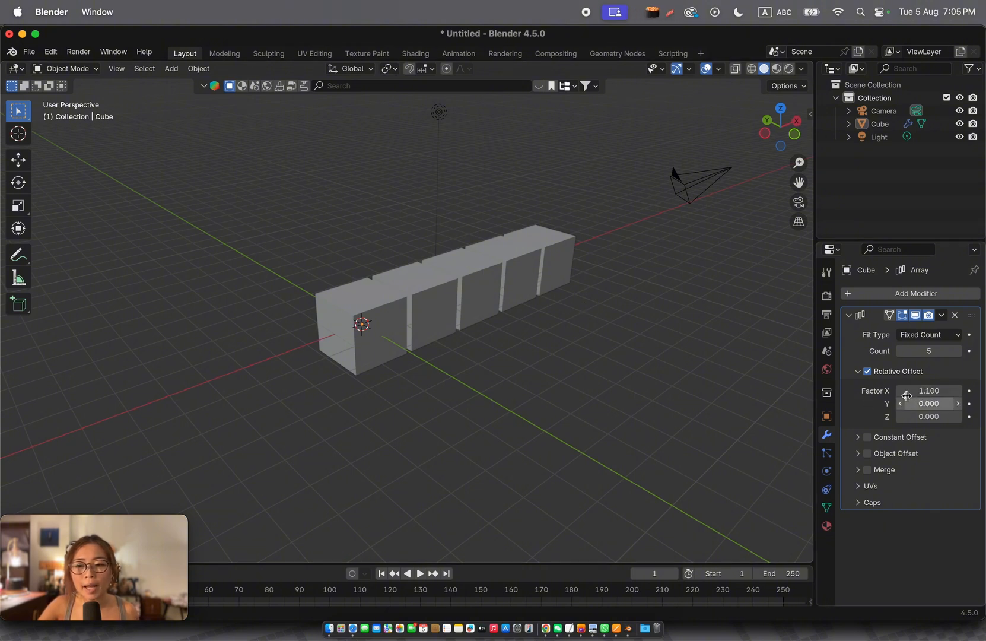
# - Add a second Array modifier with a relative offset of 0 in X and 1.1 in Z
pyautogui.click(920, 293)
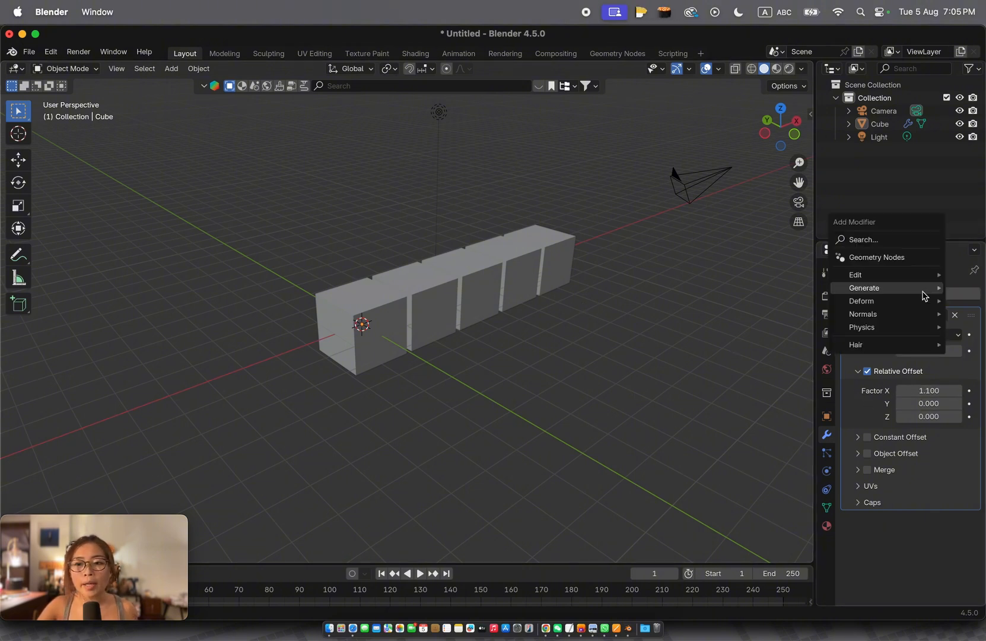
pyautogui.moveTo(882, 293)
pyautogui.click(750, 289)
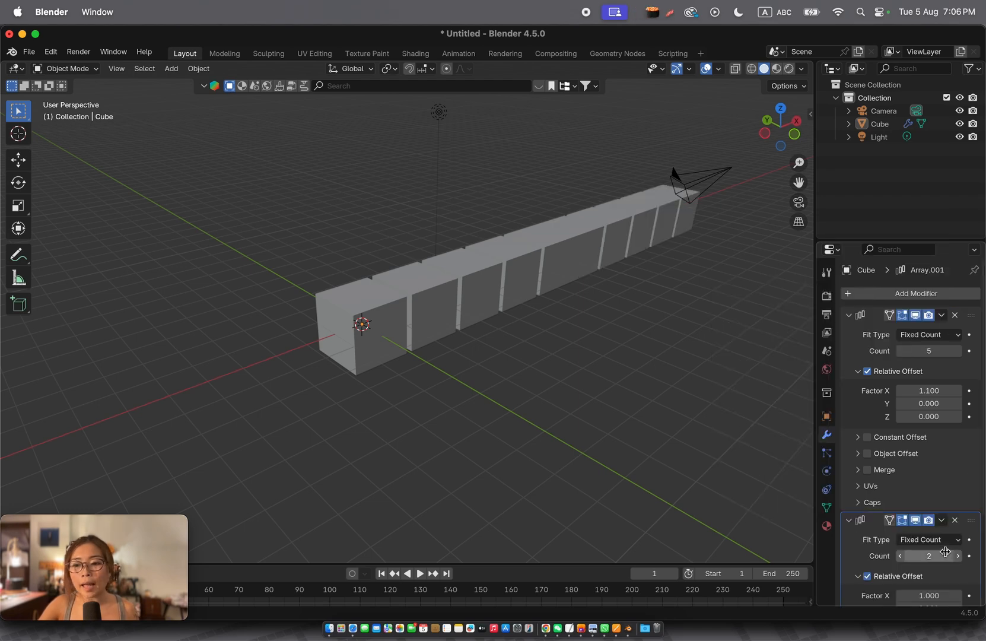
pyautogui.scroll(-4, 946, 549)
pyautogui.scroll(-1, 948, 556)
pyautogui.click(923, 485)
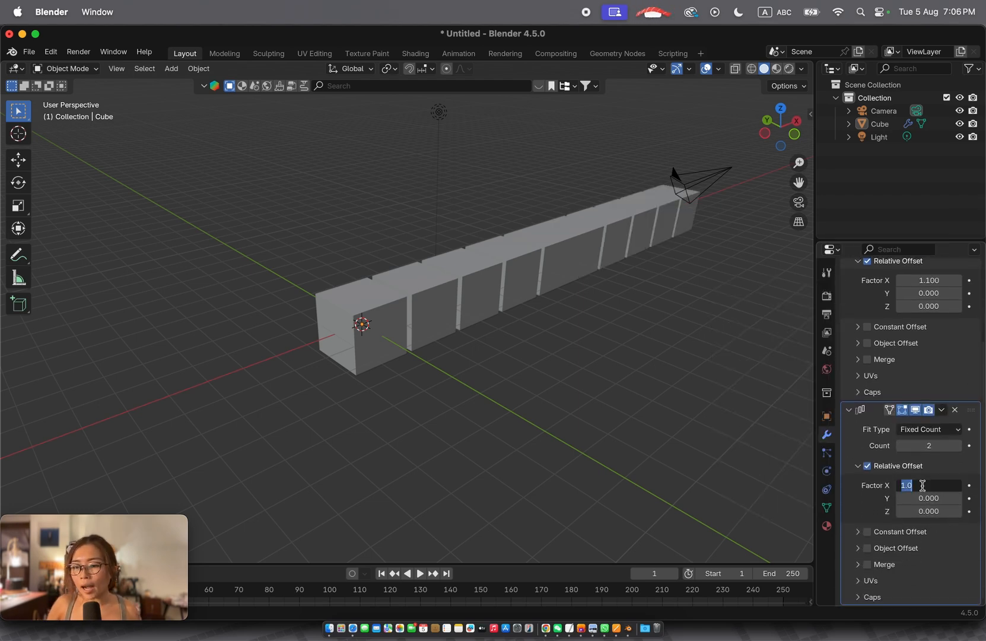
pyautogui.write('0')
pyautogui.press('Tab')
pyautogui.press('Tab')
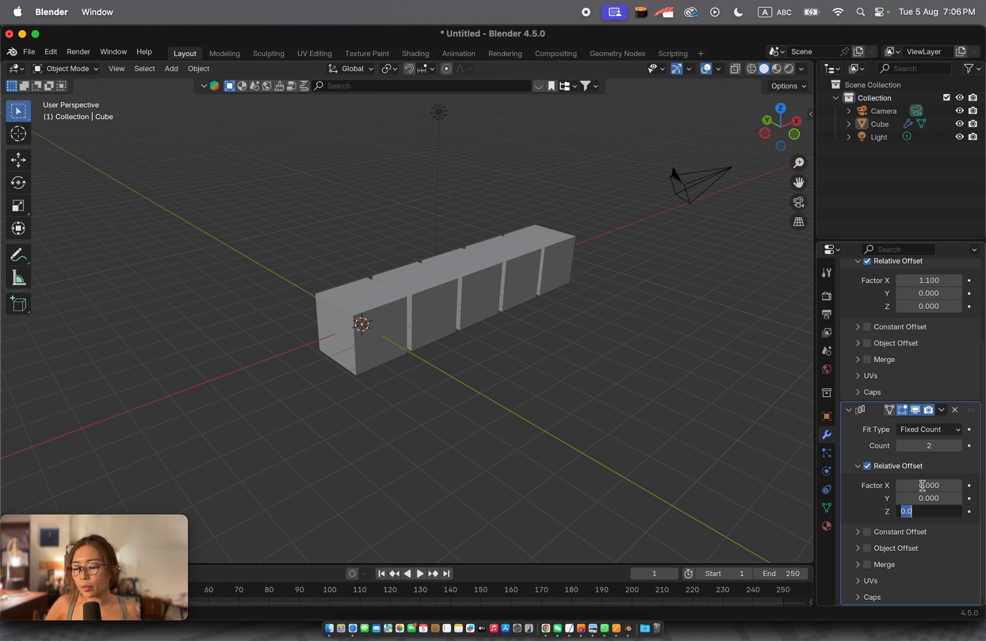
pyautogui.write('1.1')
pyautogui.press('Return')
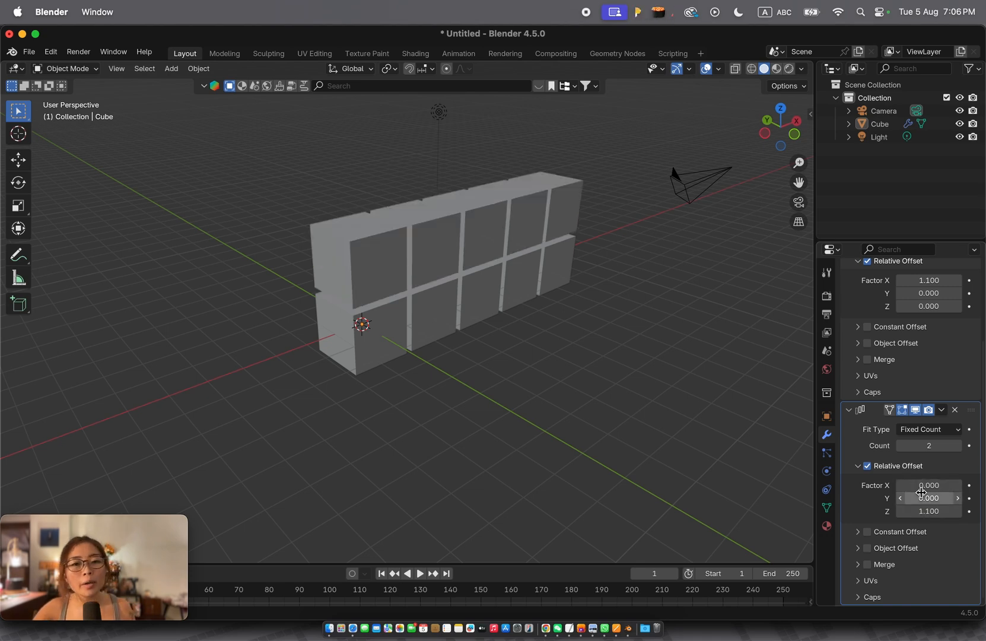
# - Set the second, vertical array's count to 4
pyautogui.click(958, 448)
pyautogui.click(958, 448)
pyautogui.scroll(-1, 545, 375)
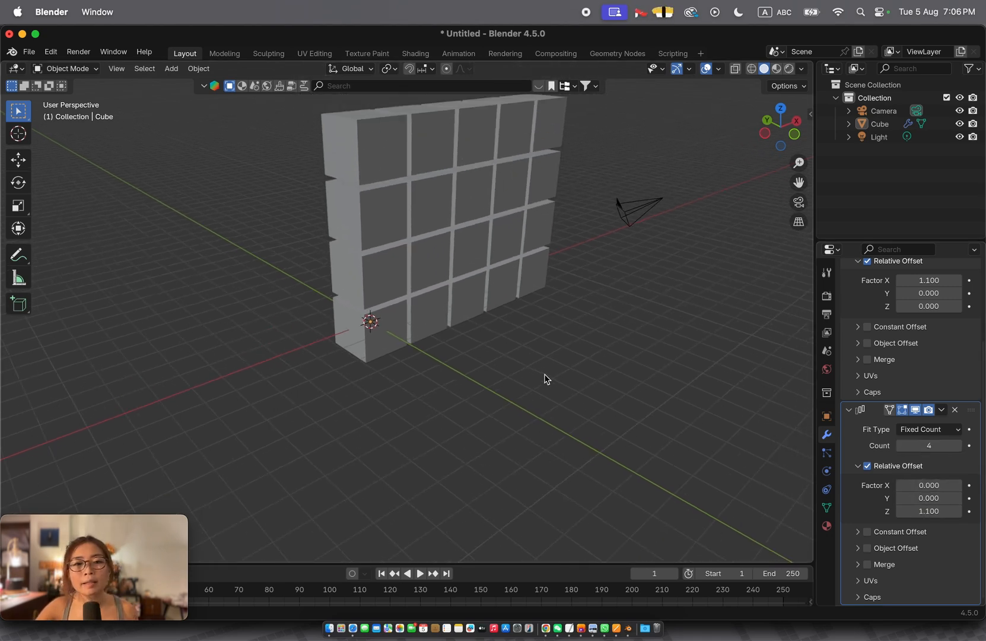
pyautogui.scroll(-3, 545, 379)
pyautogui.hscroll(5, 544, 379)
pyautogui.hscroll(-5, 544, 379)
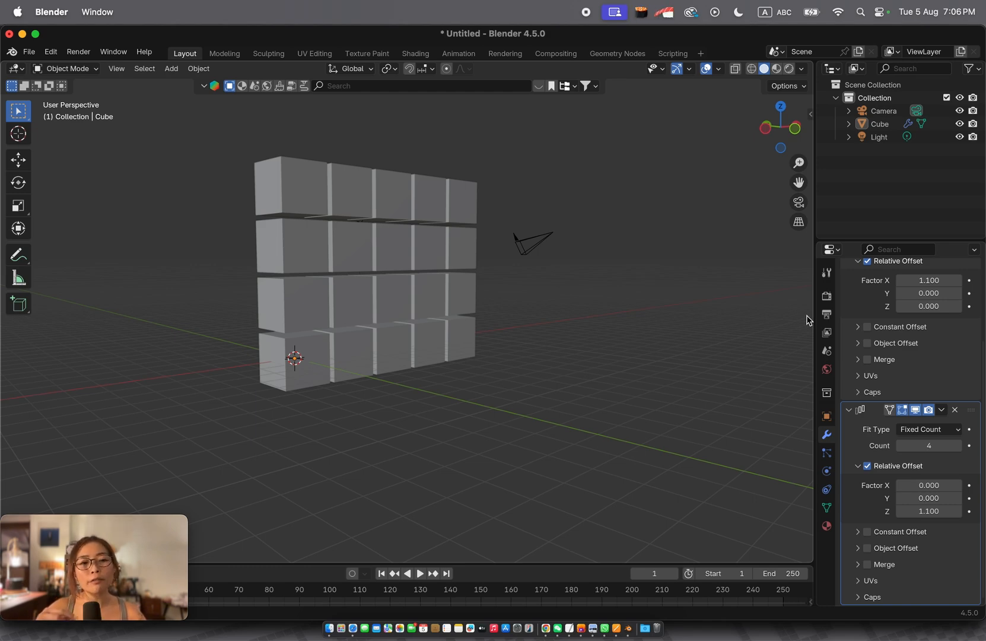
# - Add a third Array modifier to the cube
pyautogui.scroll(5, 898, 336)
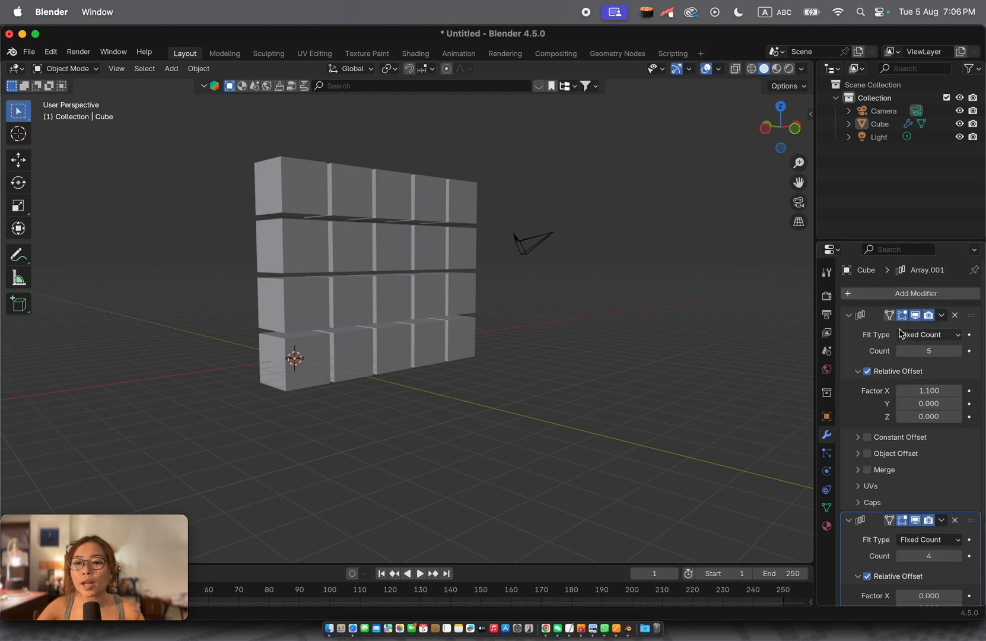
pyautogui.click(897, 292)
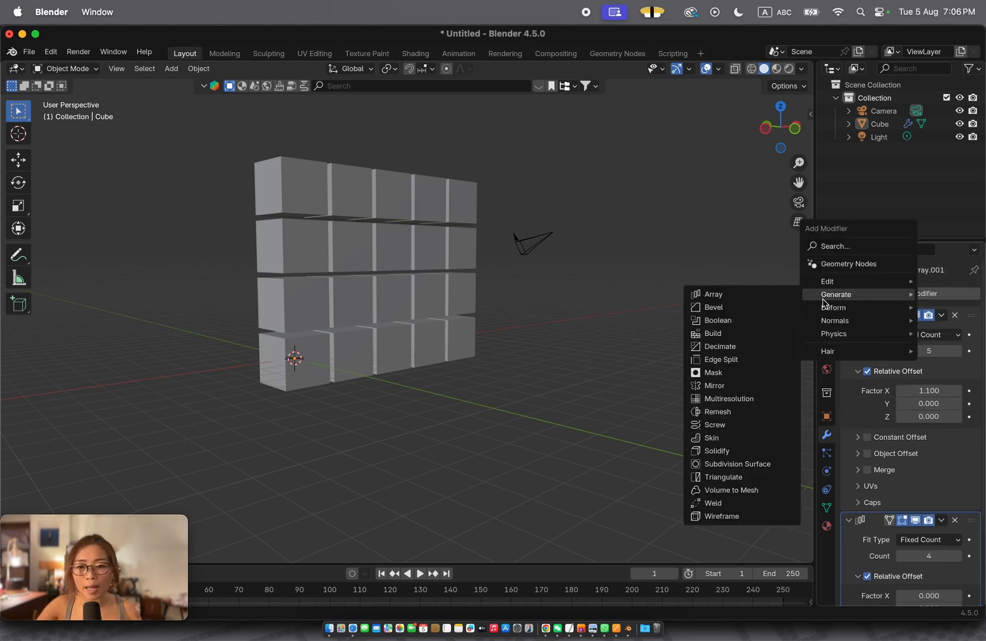
pyautogui.click(776, 294)
pyautogui.scroll(-8, 890, 525)
pyautogui.scroll(-2, 890, 528)
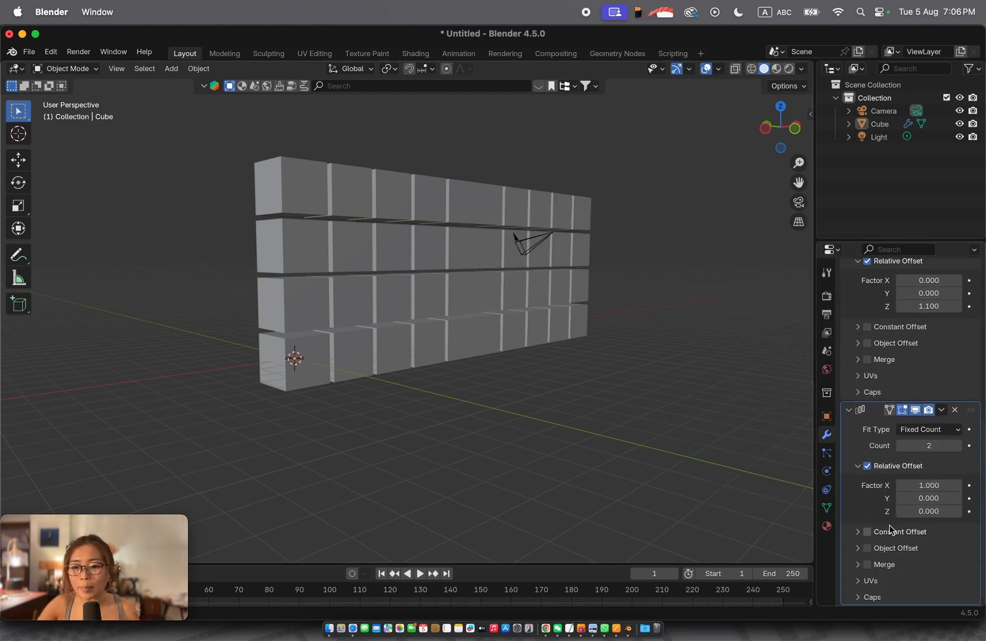
# - Set the third array's relative offset factors to 0 in X and 1.1 in Y
pyautogui.click(922, 484)
pyautogui.press('Tab')
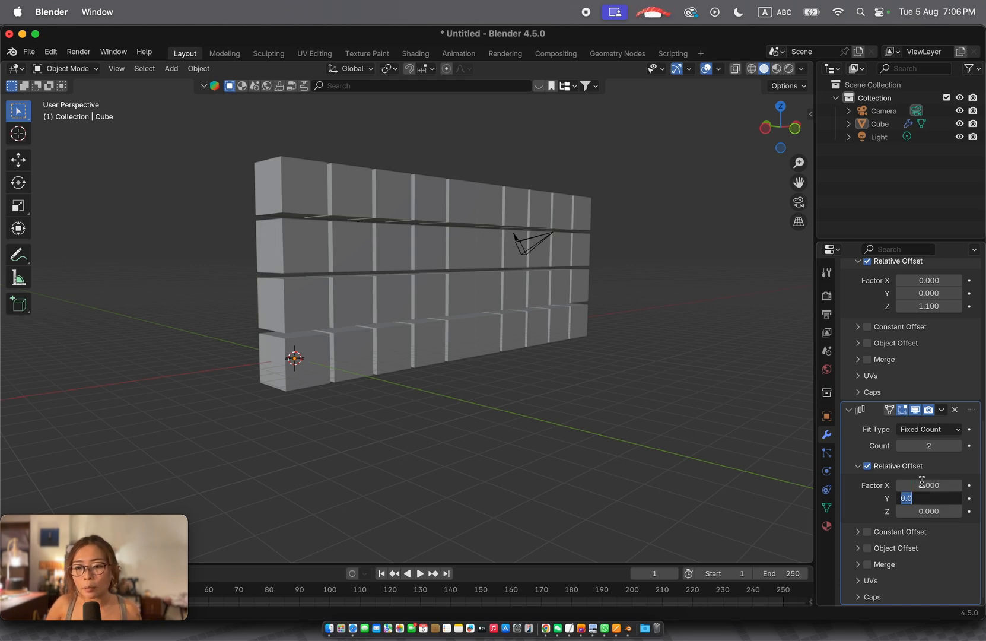
pyautogui.click(921, 482)
pyautogui.scroll(1, 921, 487)
pyautogui.click(922, 482)
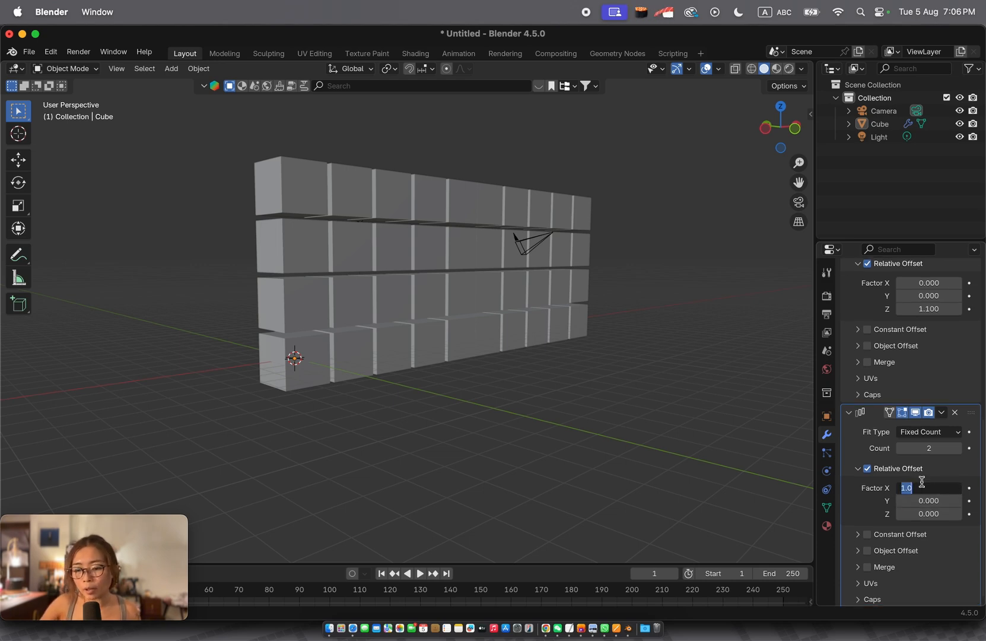
pyautogui.write('0')
pyautogui.press('Tab')
pyautogui.write('1')
pyautogui.press('Return')
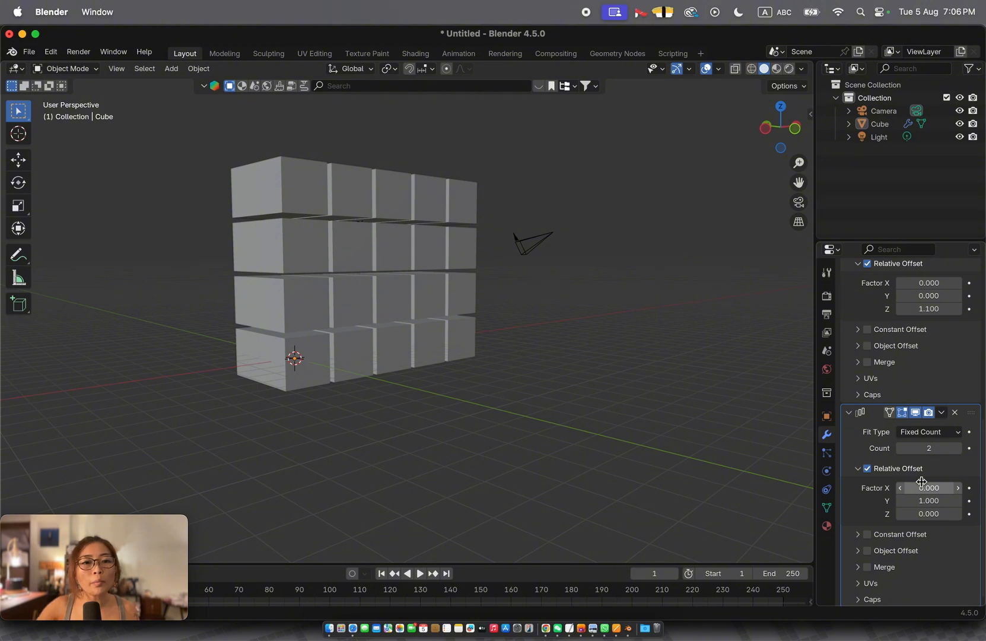
pyautogui.click(921, 502)
pyautogui.write('1.1')
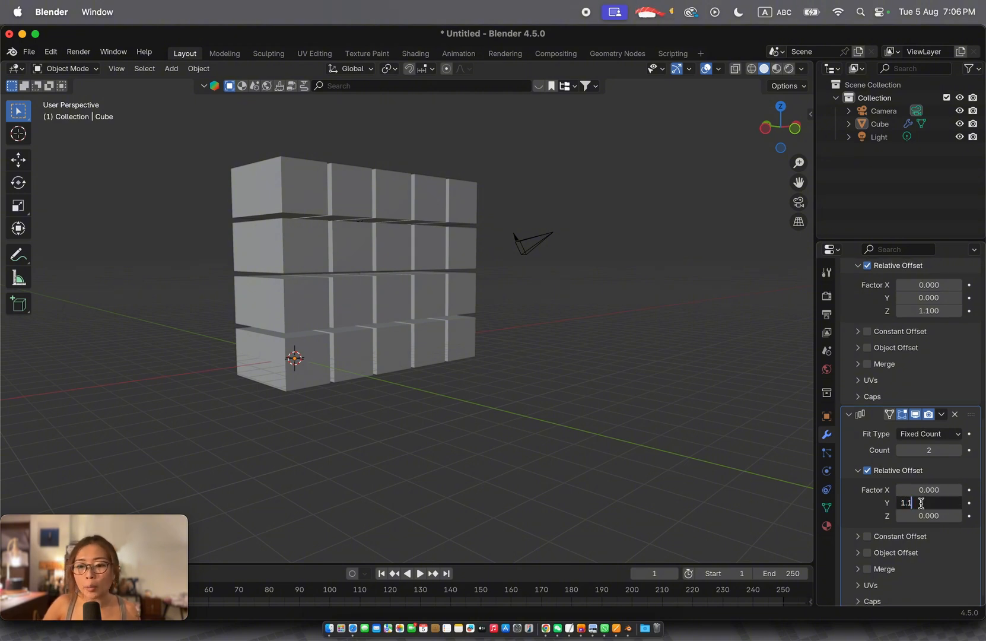
pyautogui.press('Return')
# - Set the third array's count to 6 and inspect the cube grid from several sides
pyautogui.scroll(2, 958, 476)
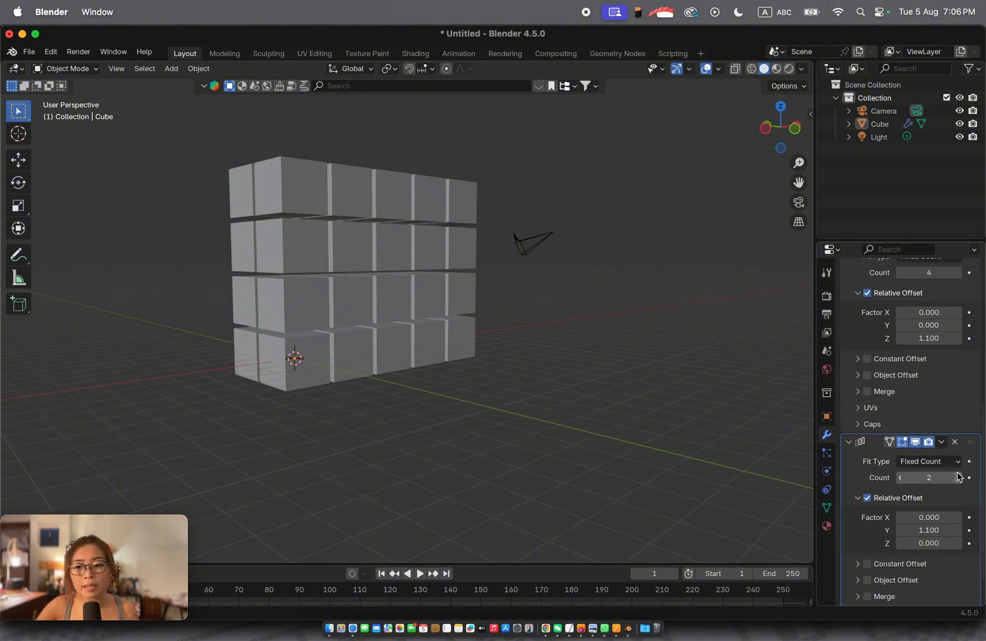
pyautogui.click(957, 477)
pyautogui.click(957, 476)
pyautogui.click(958, 477)
pyautogui.click(958, 476)
pyautogui.hscroll(-5, 423, 378)
pyautogui.hscroll(8, 422, 377)
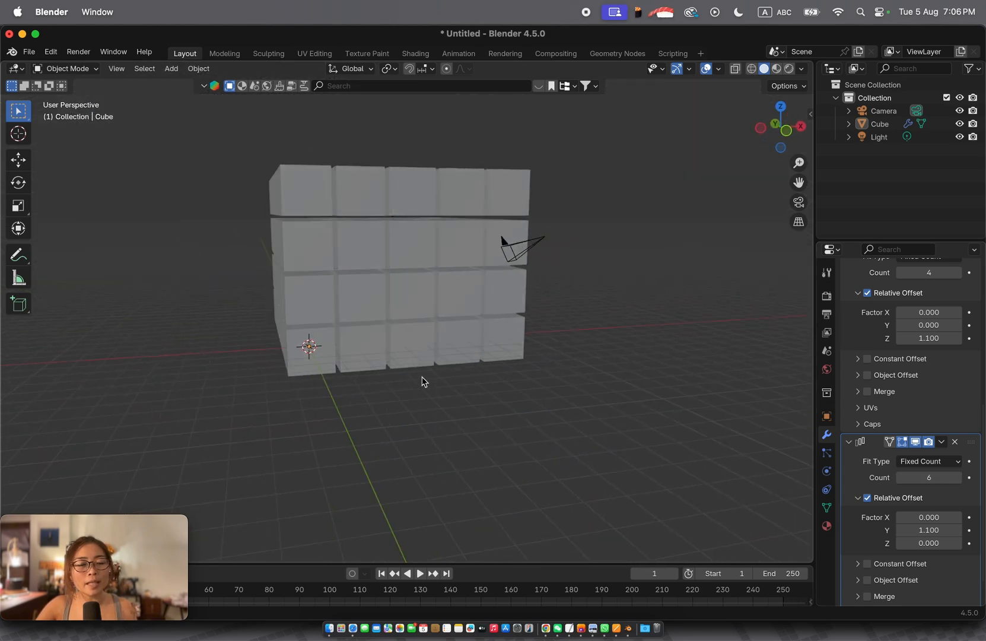
pyautogui.hscroll(6, 422, 382)
pyautogui.scroll(4, 422, 382)
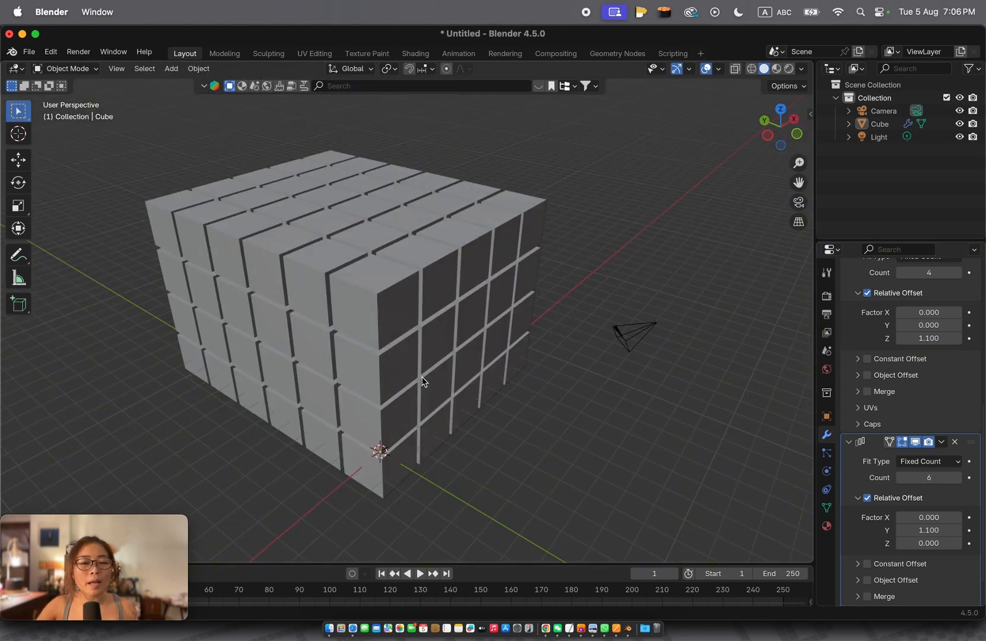
pyautogui.hscroll(-10, 449, 379)
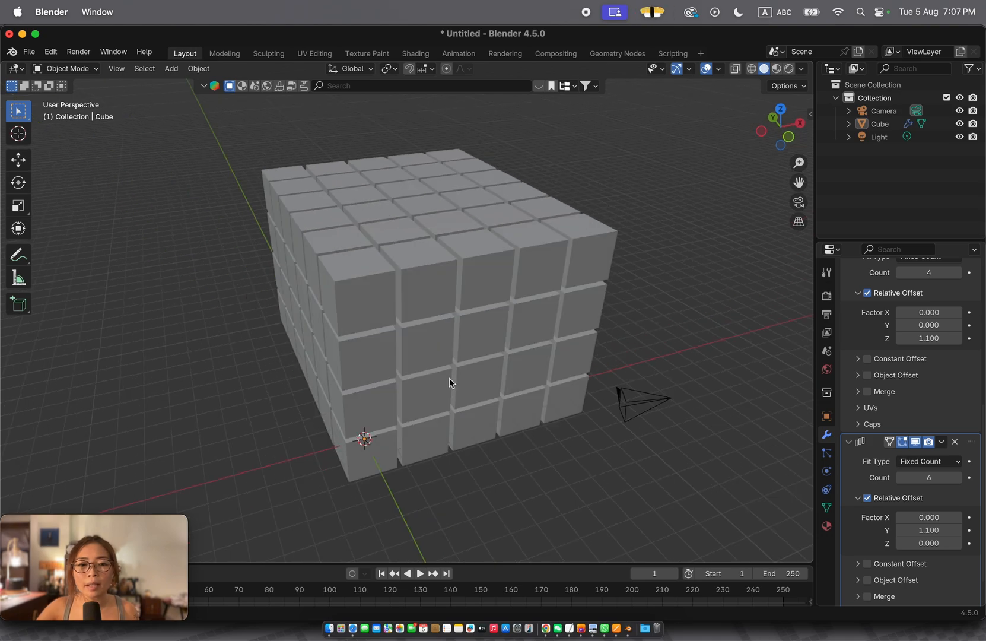
pyautogui.hscroll(5, 451, 381)
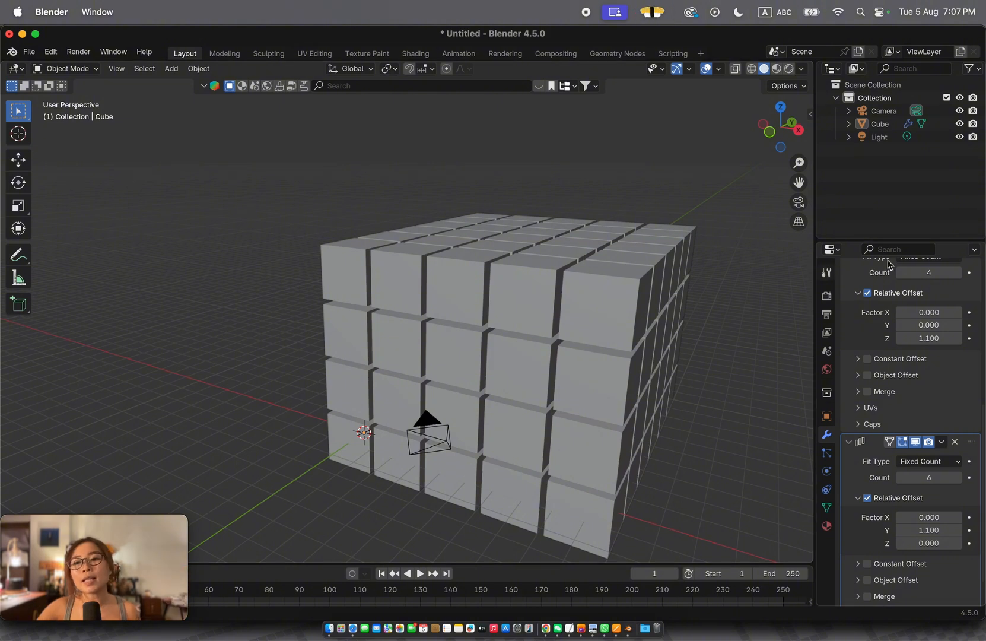
# - Remove all three Array modifiers from the cube
pyautogui.click(955, 441)
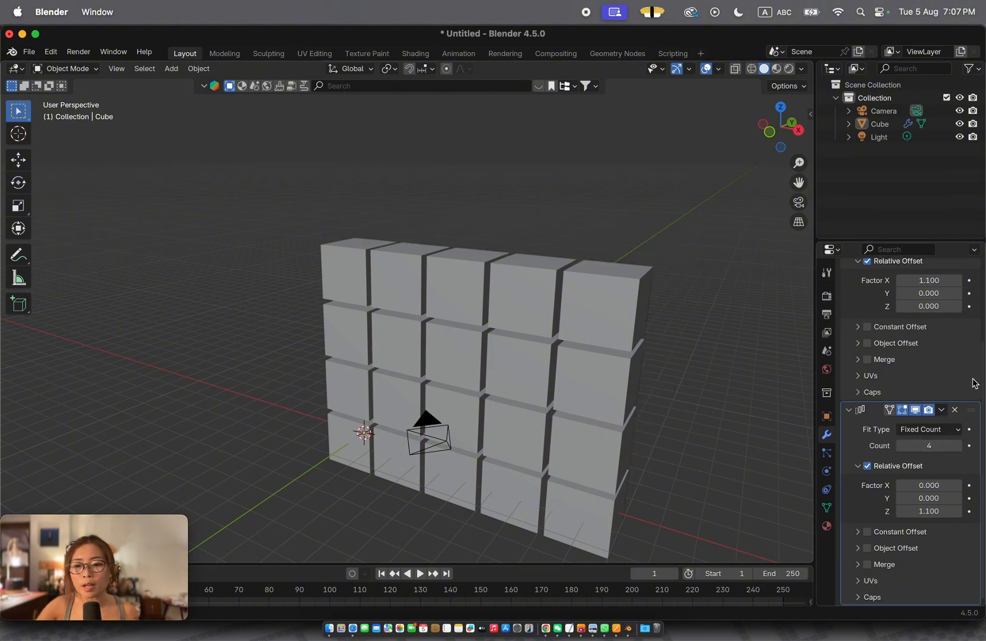
pyautogui.click(955, 410)
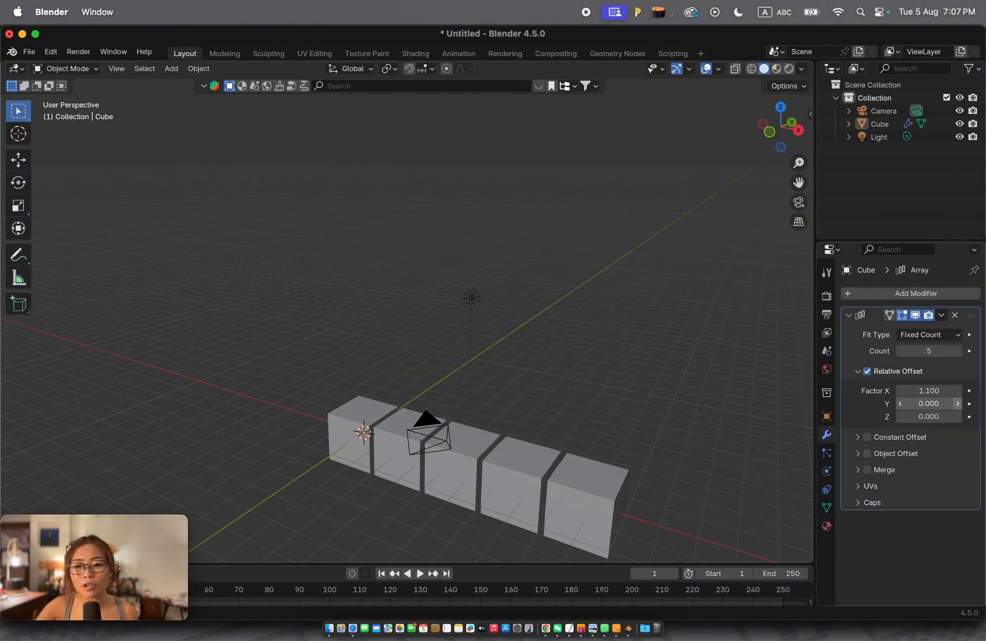
pyautogui.click(955, 315)
# - Select the cube at the world origin
pyautogui.scroll(5, 551, 468)
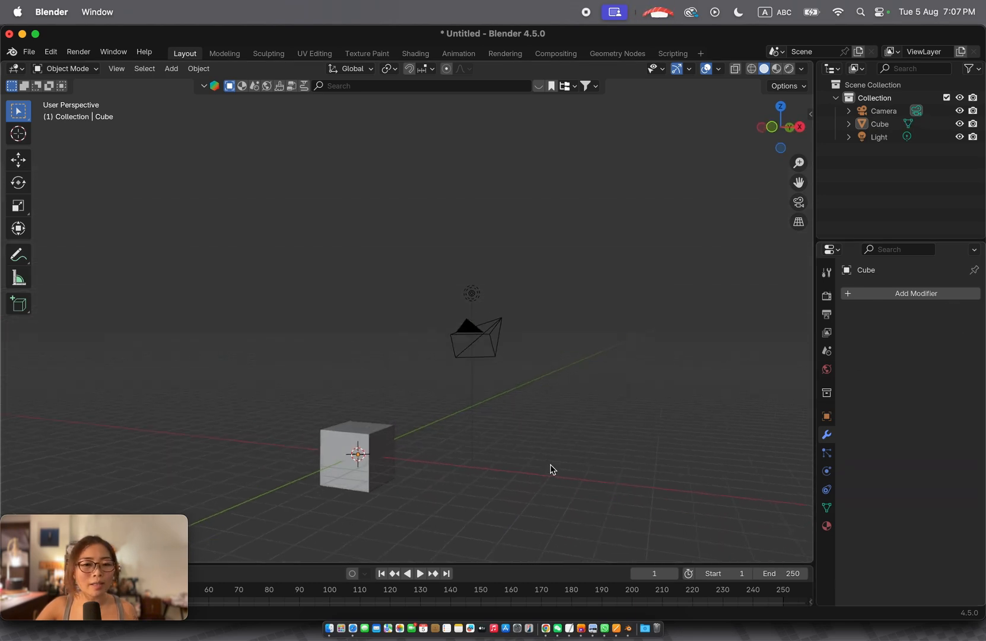
pyautogui.scroll(3, 550, 468)
pyautogui.hscroll(-4, 550, 469)
pyautogui.scroll(-5, 550, 469)
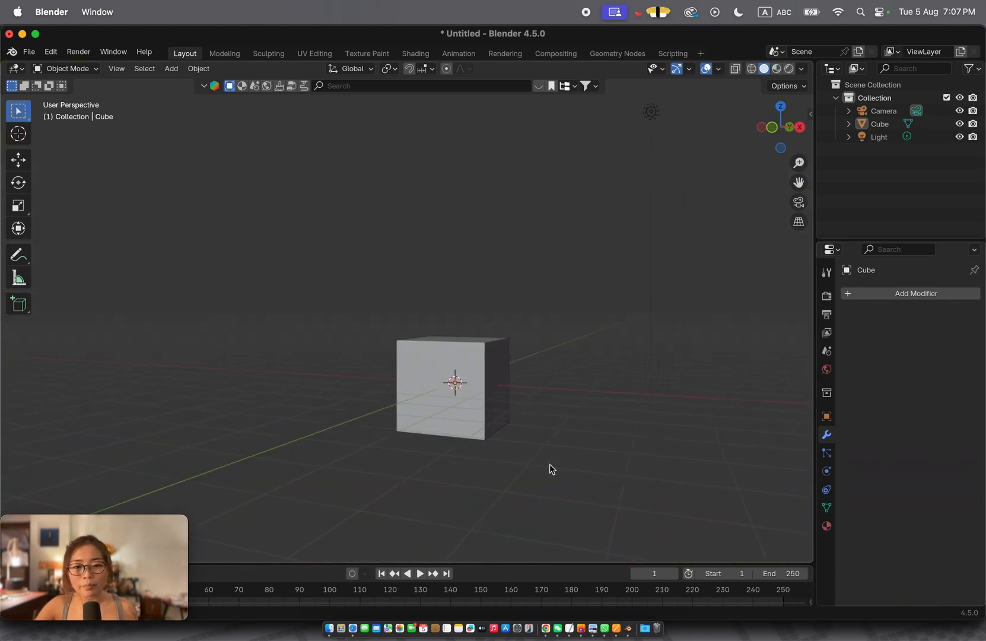
pyautogui.hscroll(-3, 550, 468)
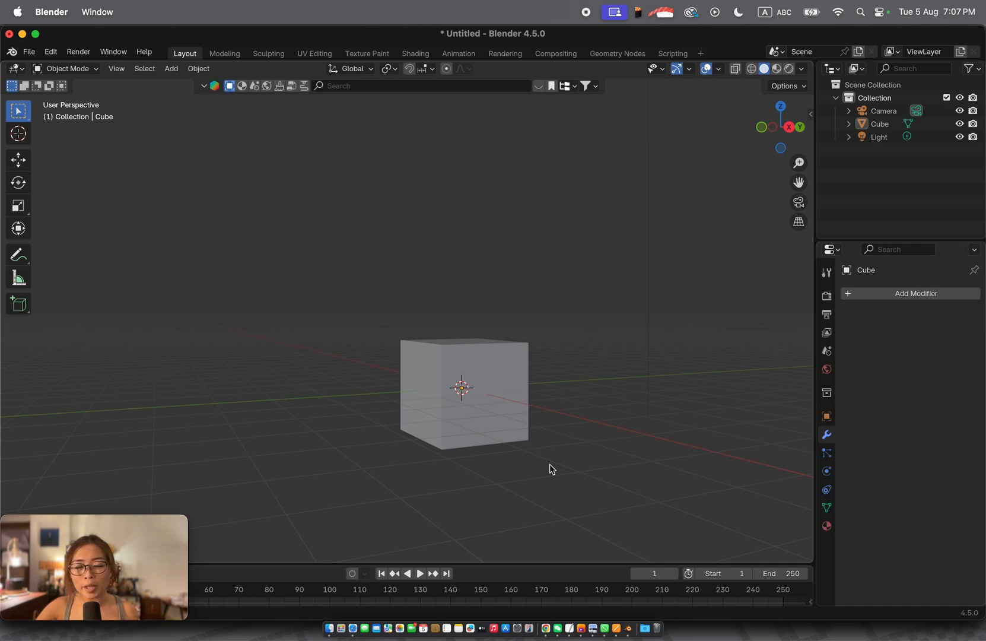
pyautogui.scroll(5, 551, 469)
pyautogui.hscroll(5, 551, 469)
pyautogui.hscroll(-3, 550, 469)
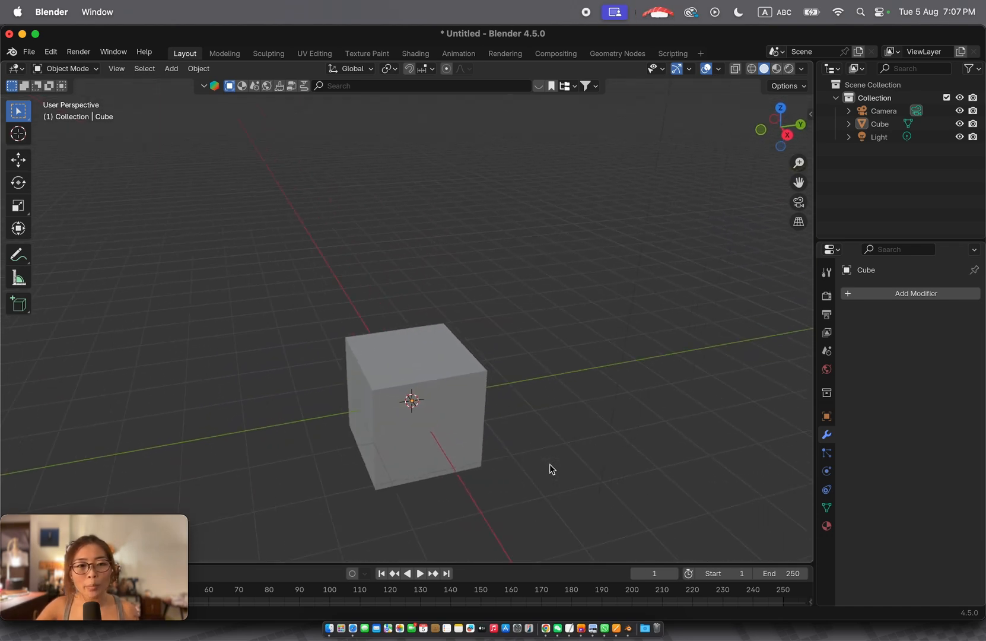
pyautogui.click(455, 419)
pyautogui.press('g')
pyautogui.press('z')
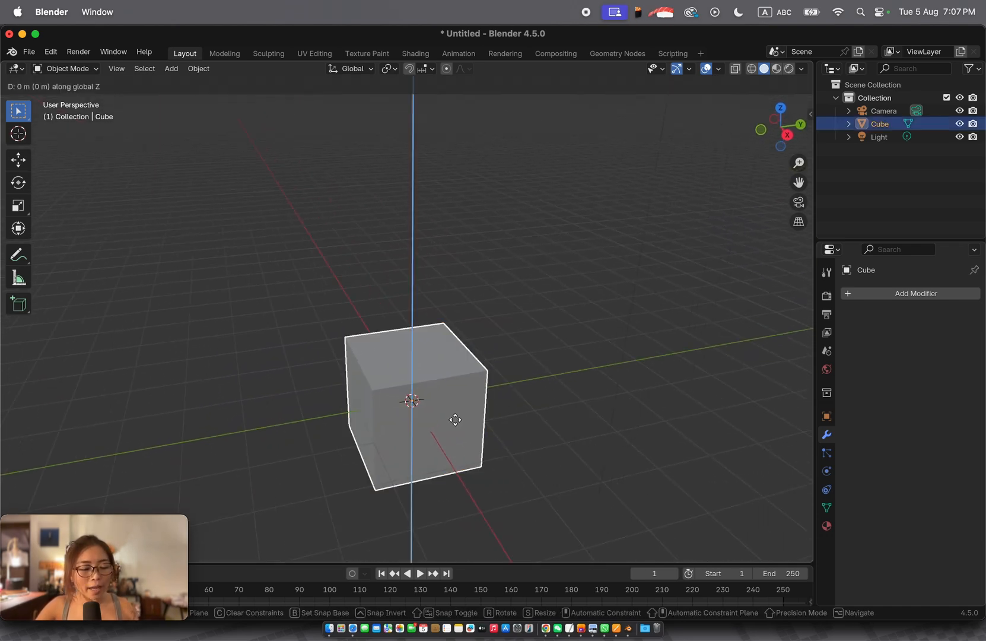
pyautogui.press('Escape')
# - Move the cube along the X axis in the negative direction, away from the world origin
pyautogui.press('g')
pyautogui.press('x')
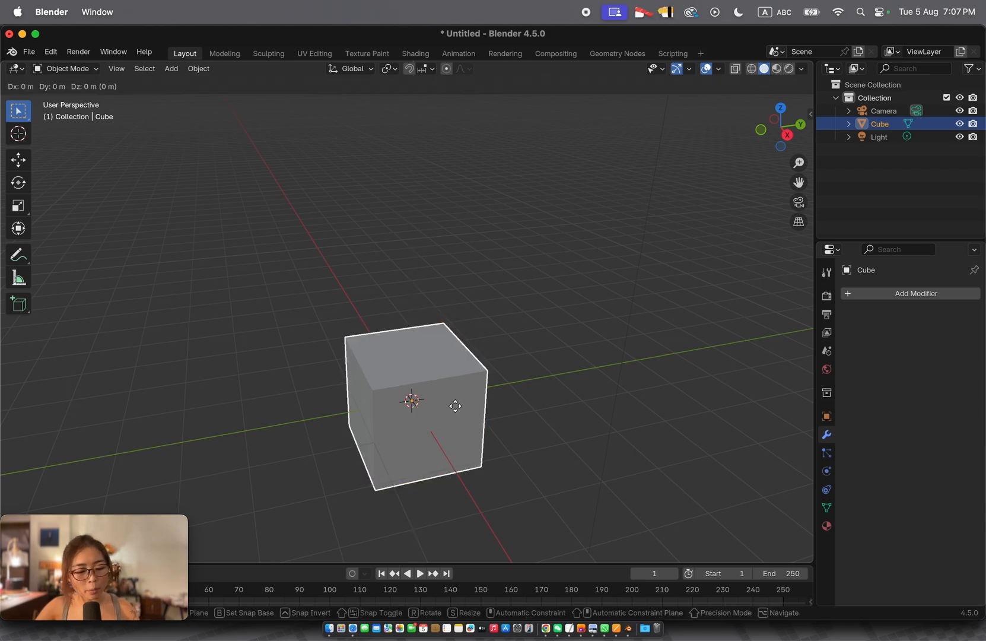
pyautogui.click(343, 256)
pyautogui.scroll(-2, 373, 350)
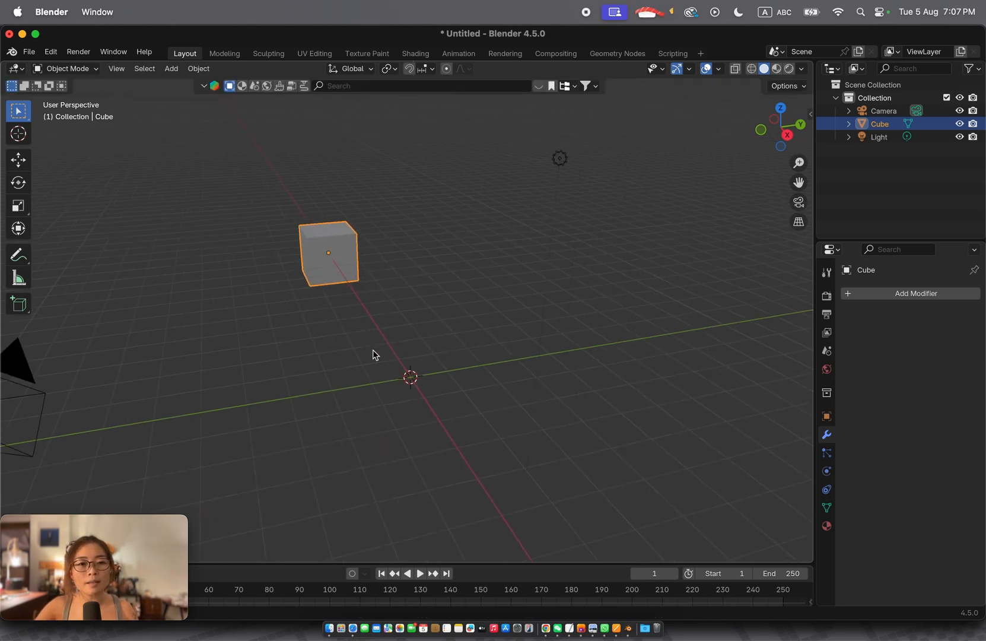
pyautogui.hscroll(-4, 373, 350)
pyautogui.hscroll(-3, 373, 349)
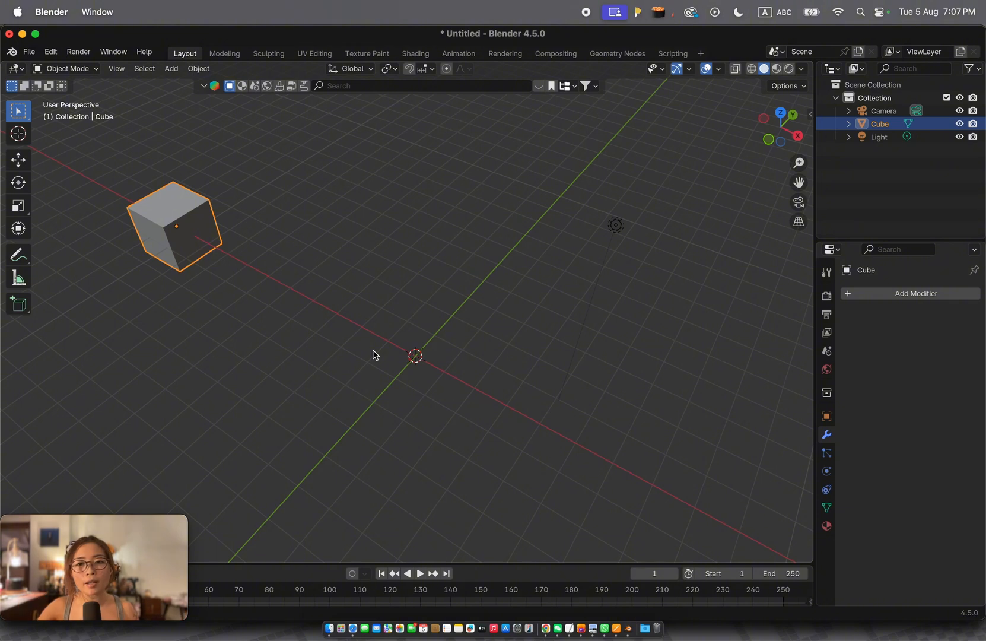
pyautogui.scroll(3, 429, 373)
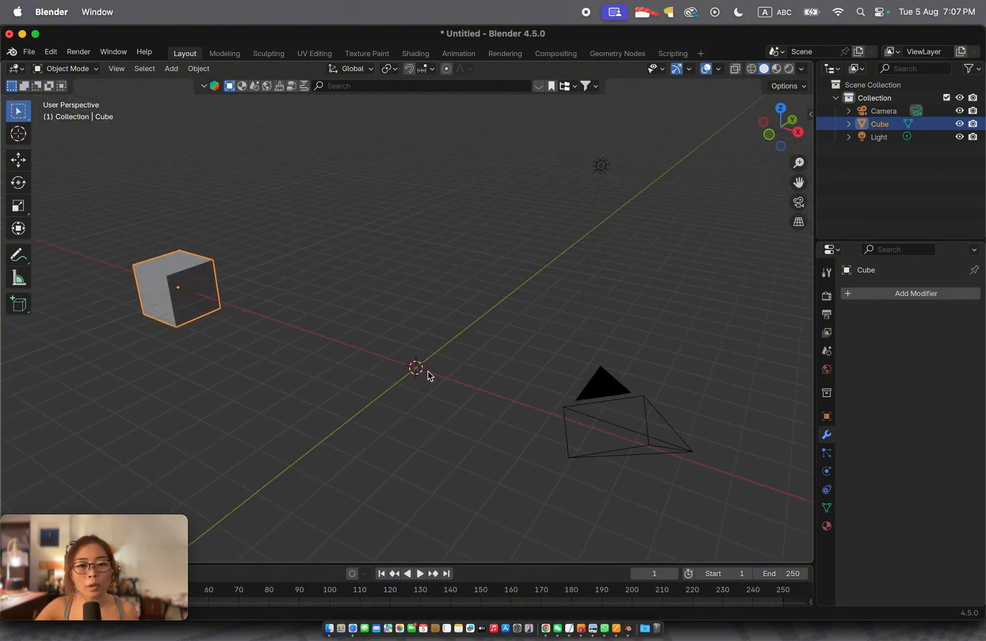
pyautogui.scroll(3, 429, 374)
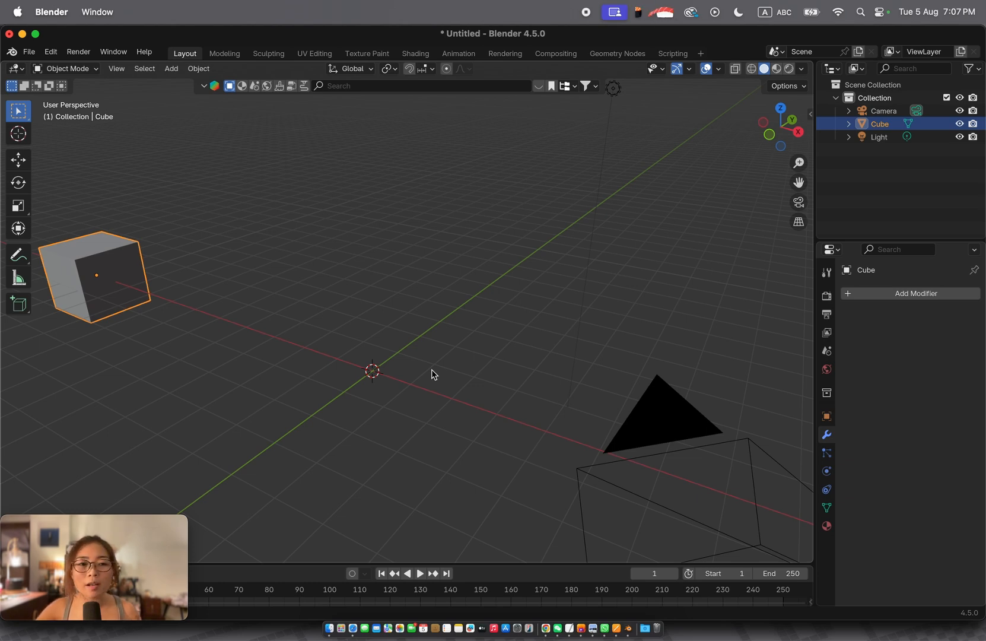
pyautogui.hotkey('shift', 'a')
pyautogui.moveTo(435, 355)
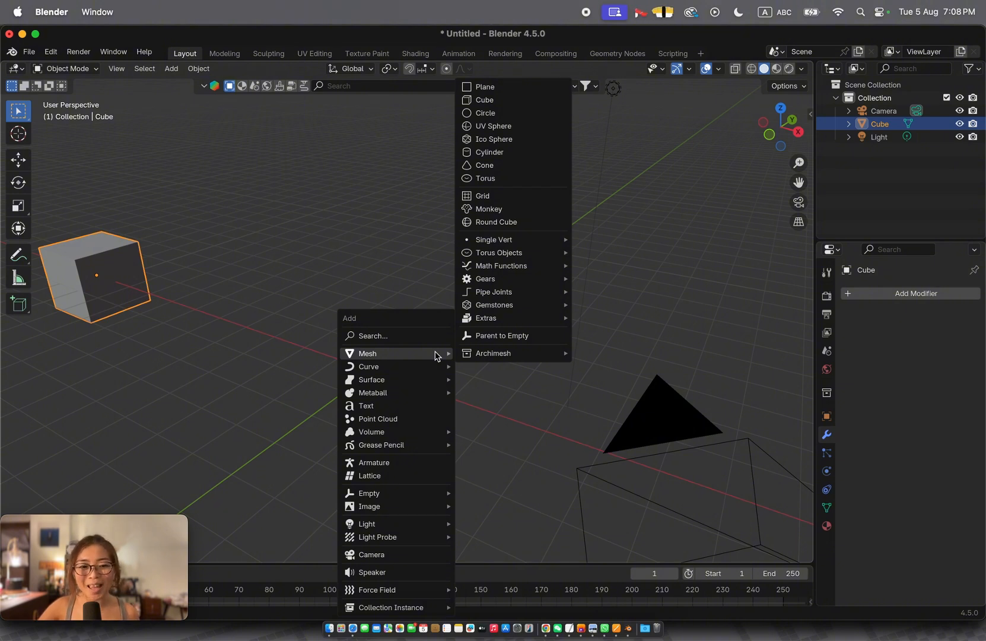
pyautogui.moveTo(450, 501)
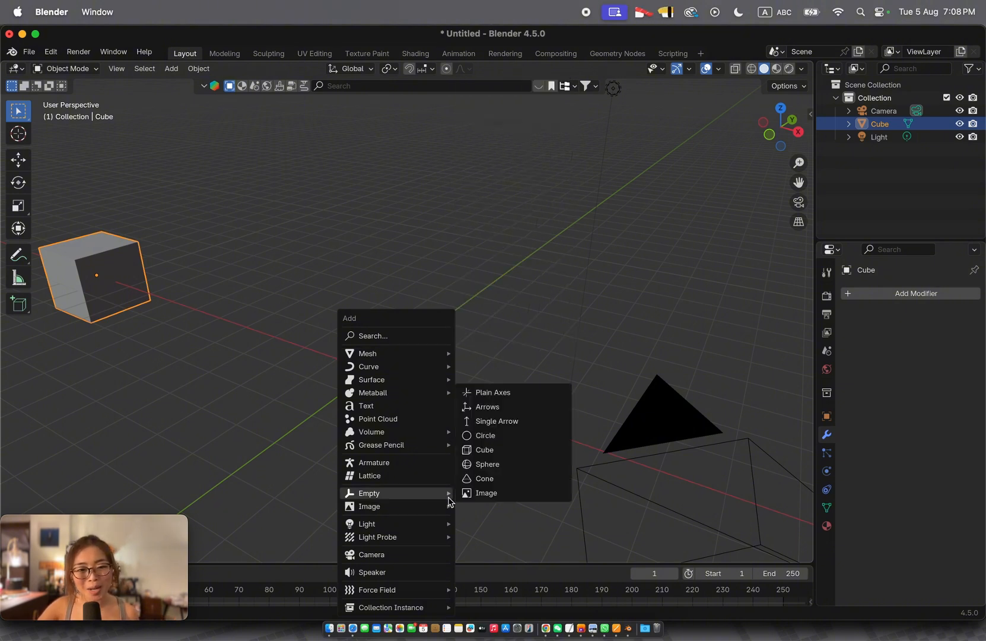
pyautogui.press('Escape')
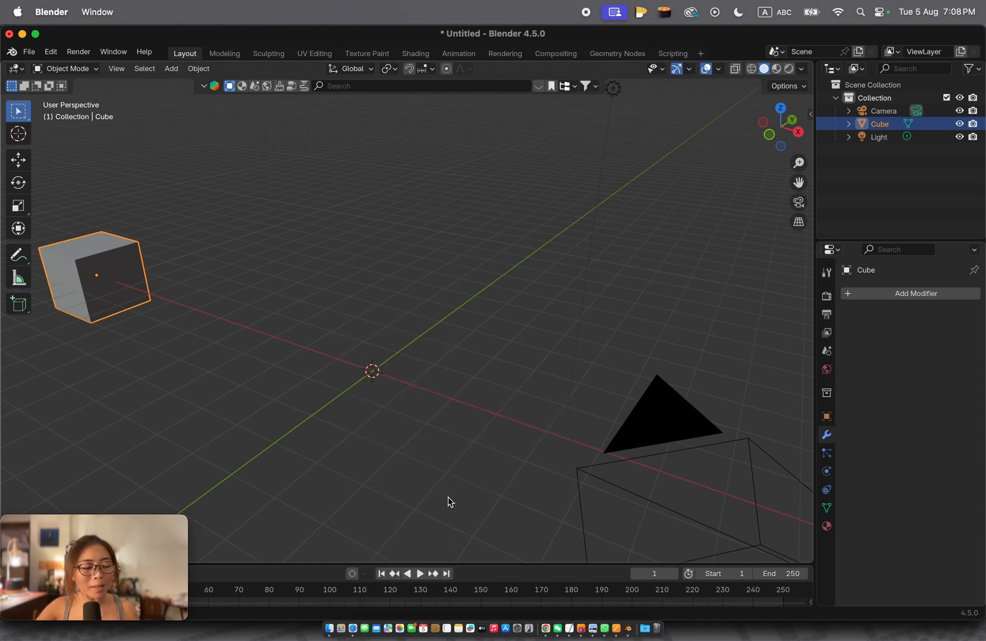
# - Add a Plain Axes empty at the world origin
pyautogui.hotkey('shift', 'a')
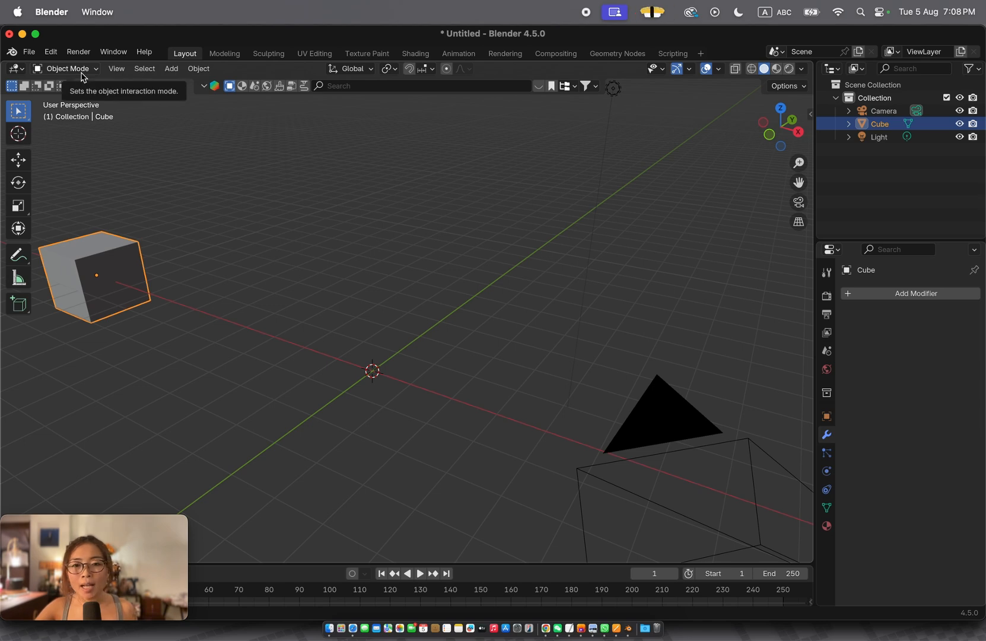
pyautogui.click(163, 69)
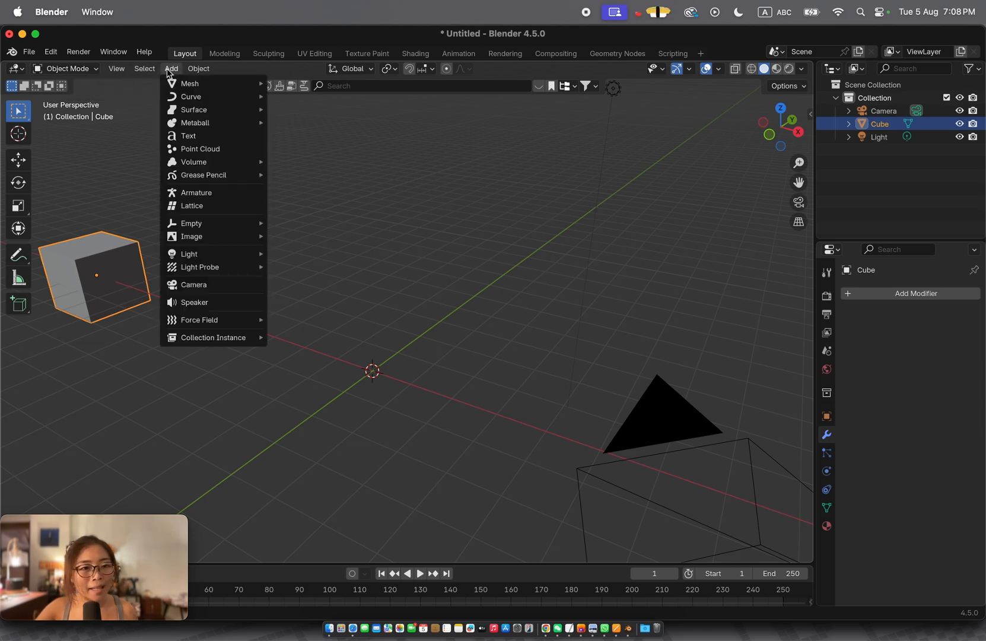
pyautogui.moveTo(252, 225)
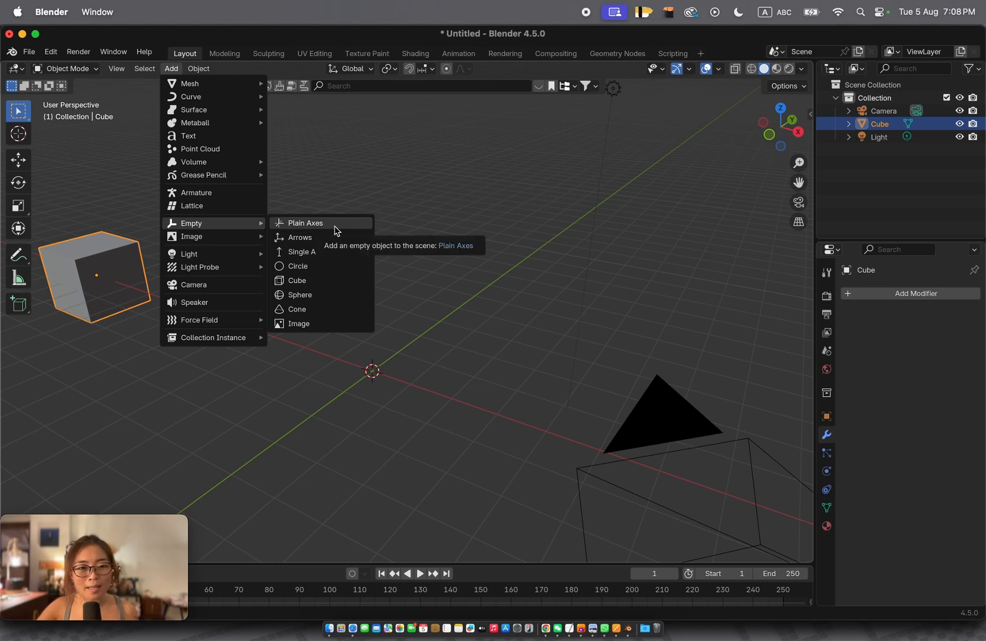
pyautogui.click(337, 230)
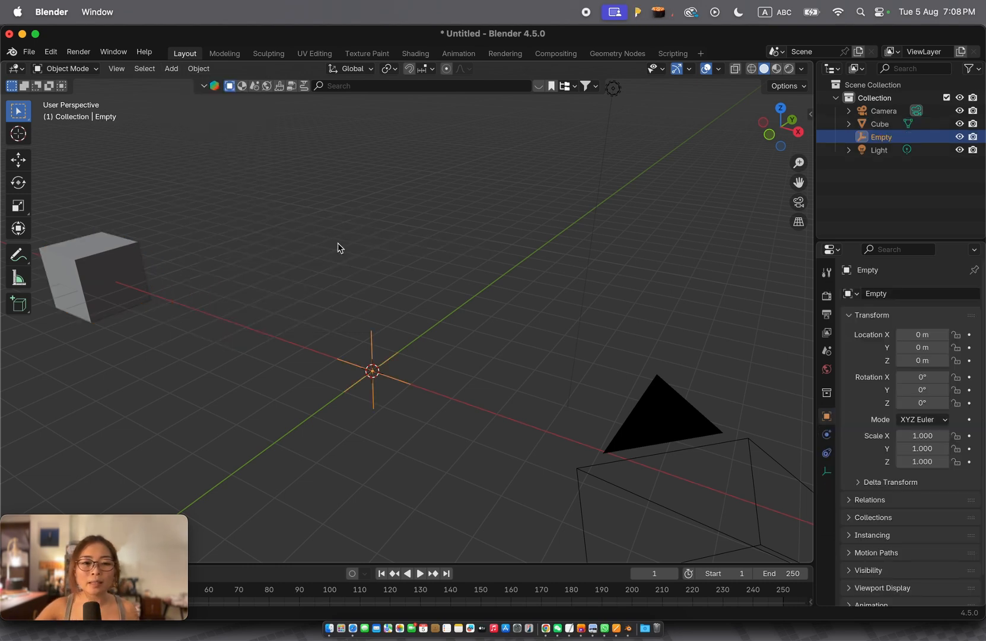
pyautogui.scroll(2, 358, 362)
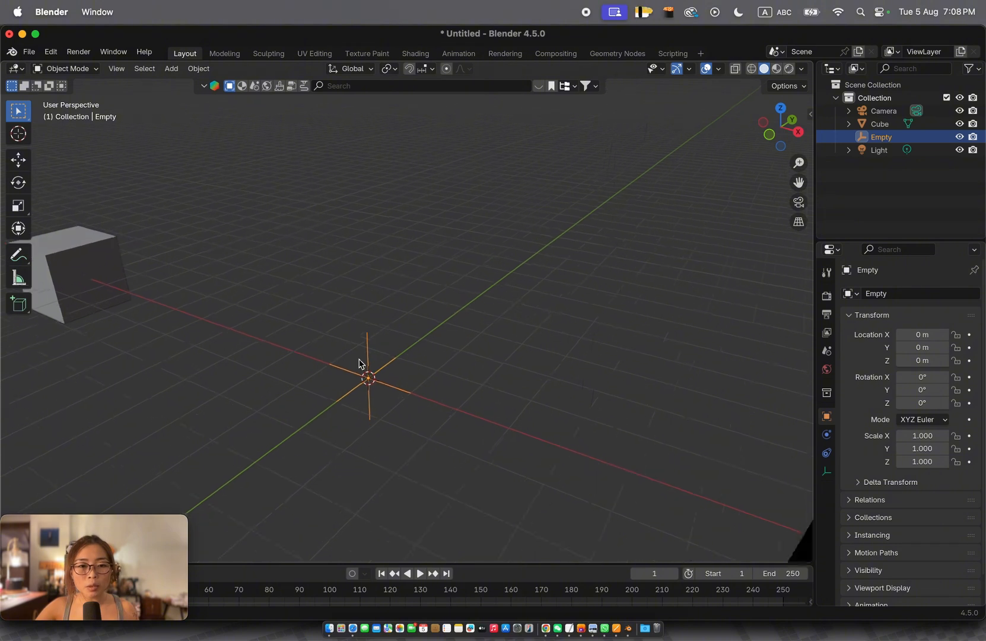
pyautogui.keyDown('shift'); pyautogui.hscroll(-3, 358, 363); pyautogui.keyUp('shift')
pyautogui.keyDown('shift'); pyautogui.scroll(-2, 359, 362); pyautogui.keyUp('shift')
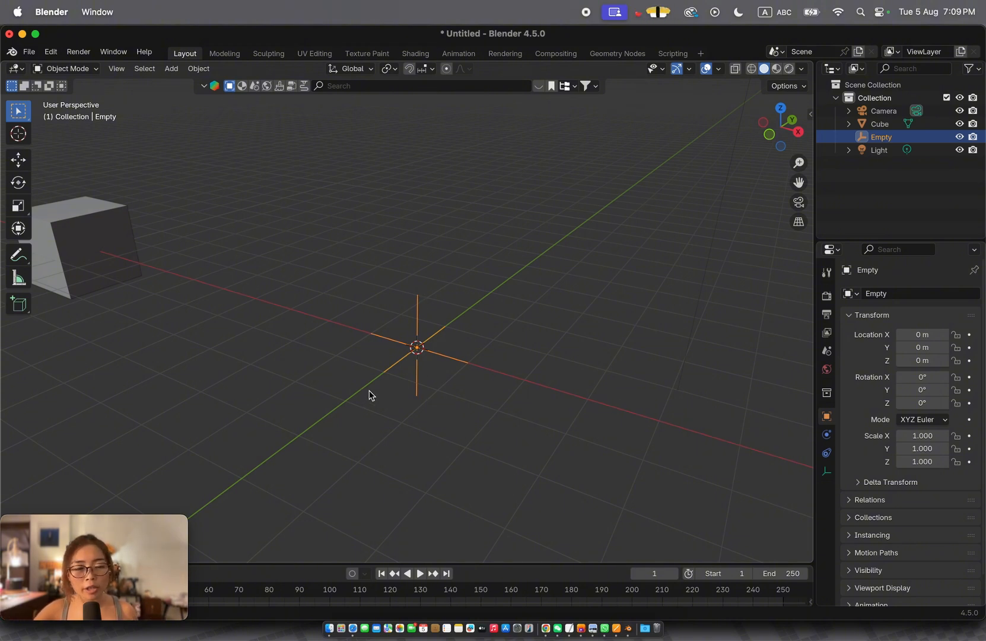
# - Select the empty at the world origin and display its location, rotation and scale values beside the scene
pyautogui.click(525, 342)
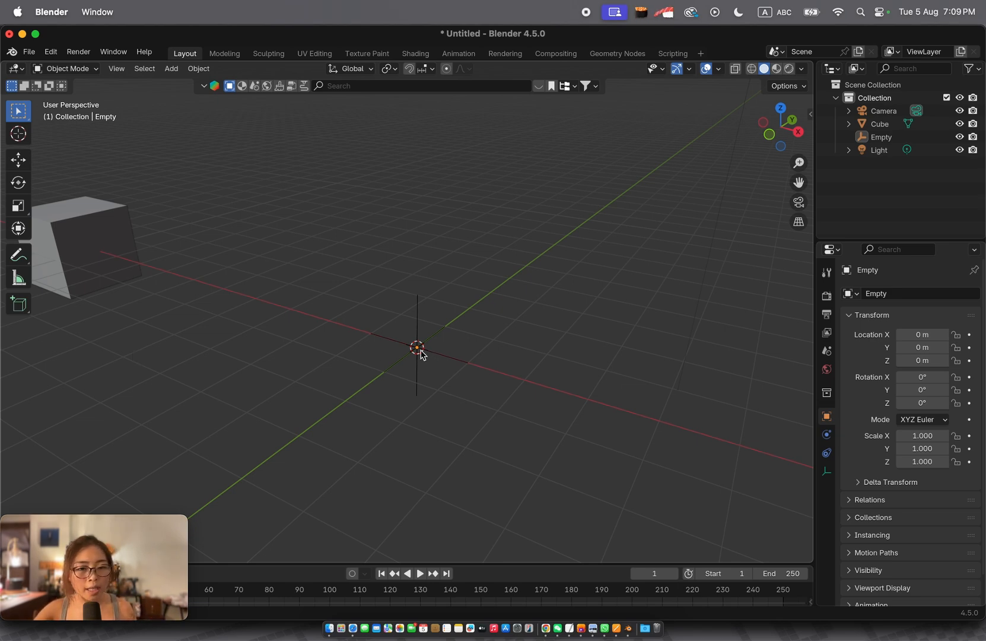
pyautogui.click(418, 321)
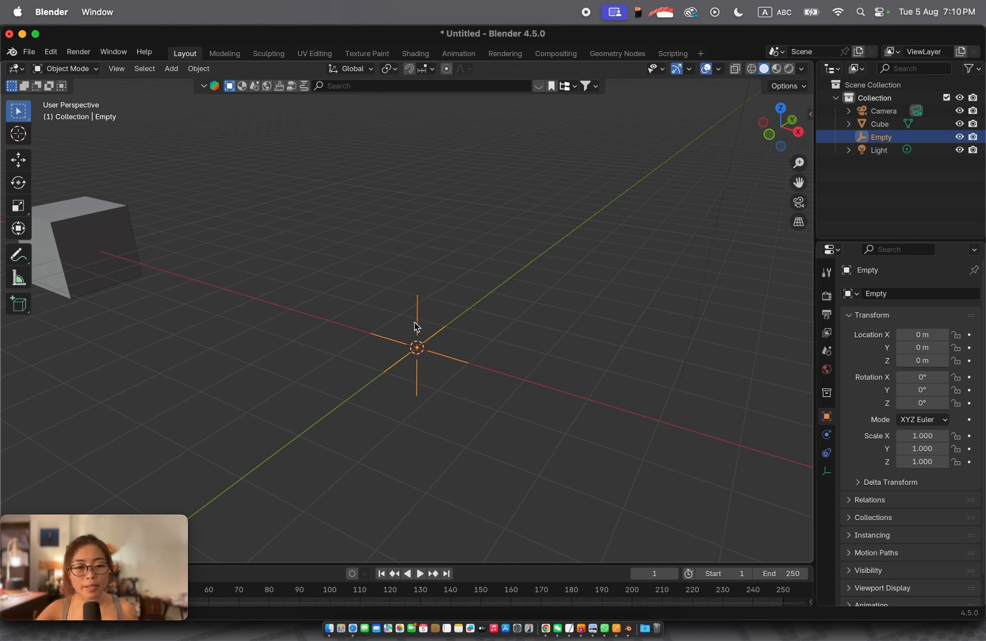
pyautogui.click(398, 315)
pyautogui.click(419, 318)
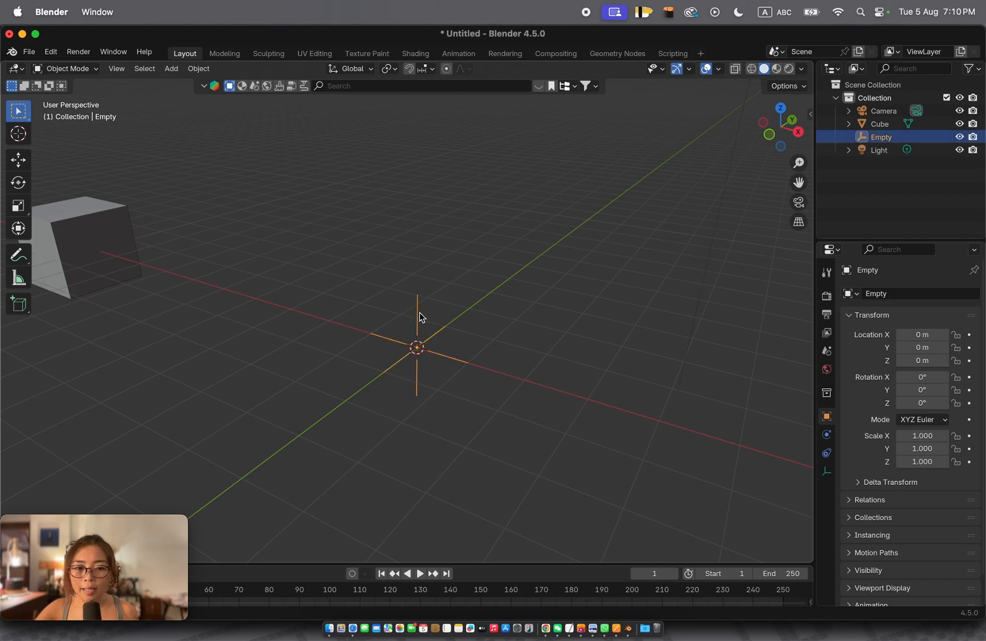
pyautogui.press('n')
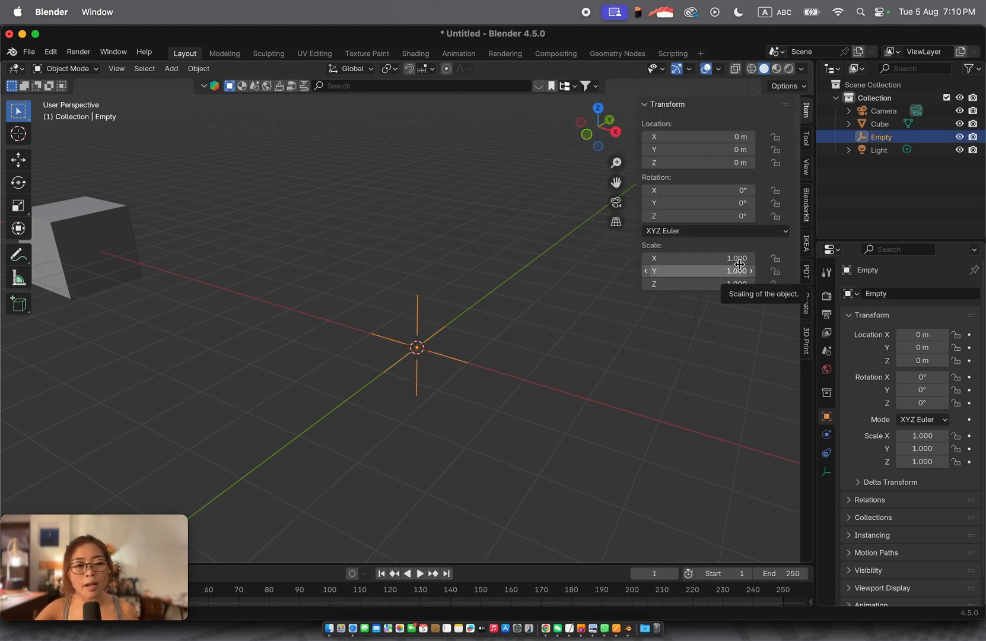
pyautogui.press('n')
pyautogui.press('n')
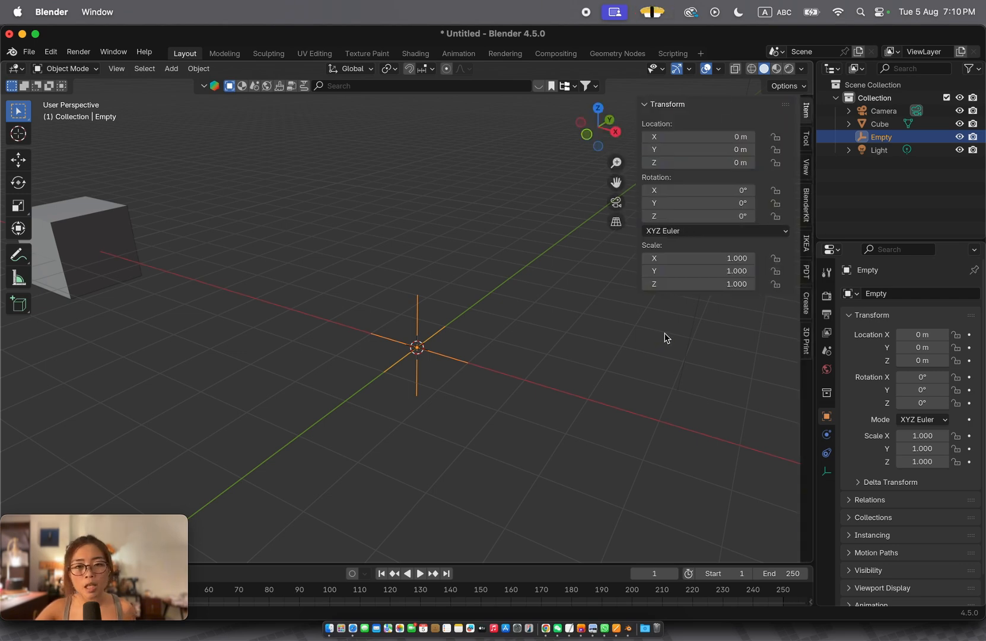
pyautogui.press('n')
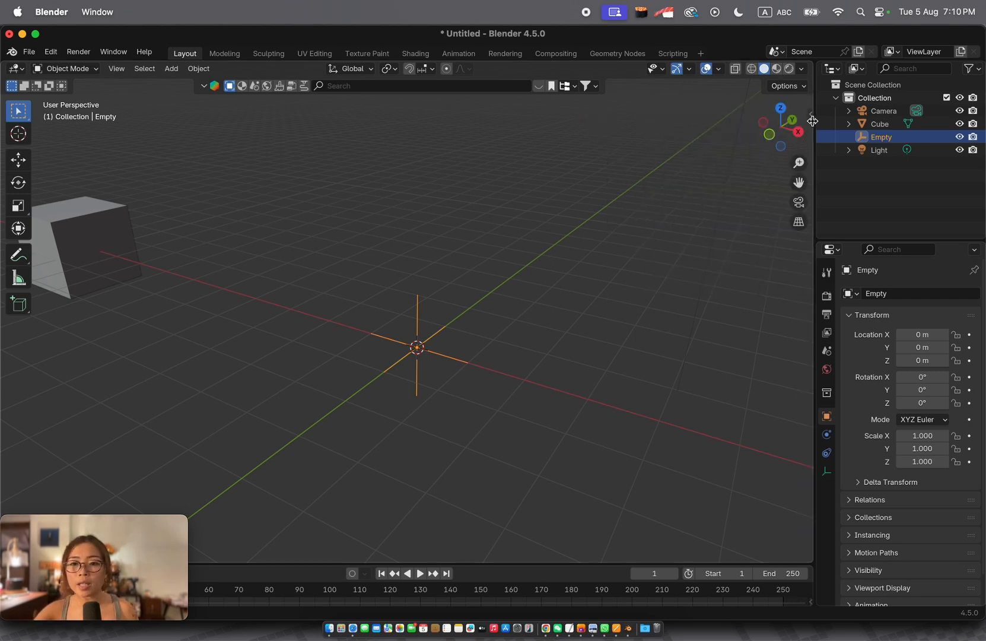
pyautogui.click(808, 116)
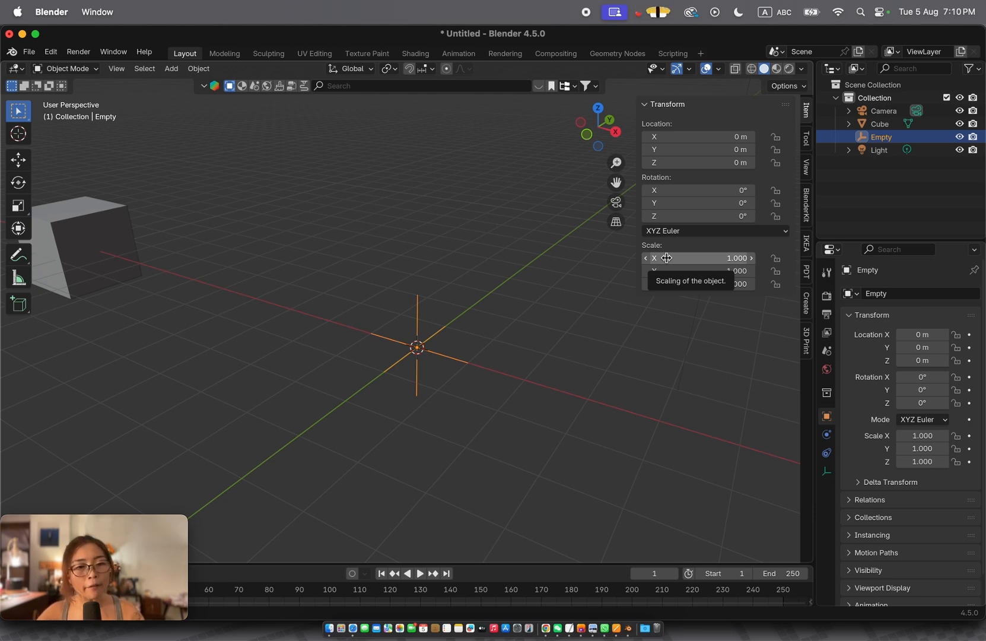
# - Scale the empty up uniformly to about 7.22, and clear its scale back to 1
pyautogui.moveTo(445, 344); pyautogui.dragTo(446, 350, button='middle')
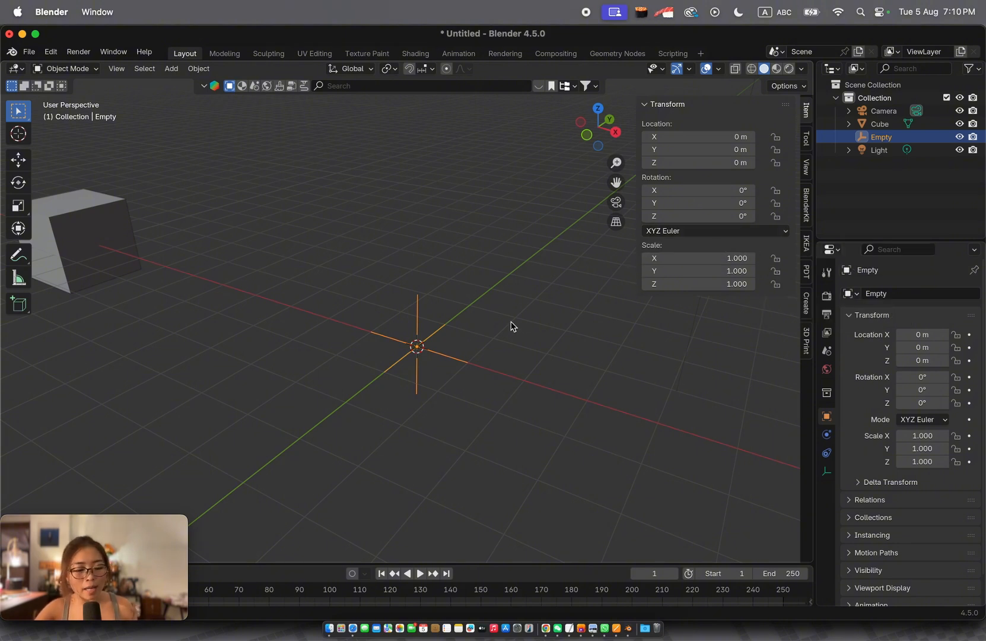
pyautogui.press('s')
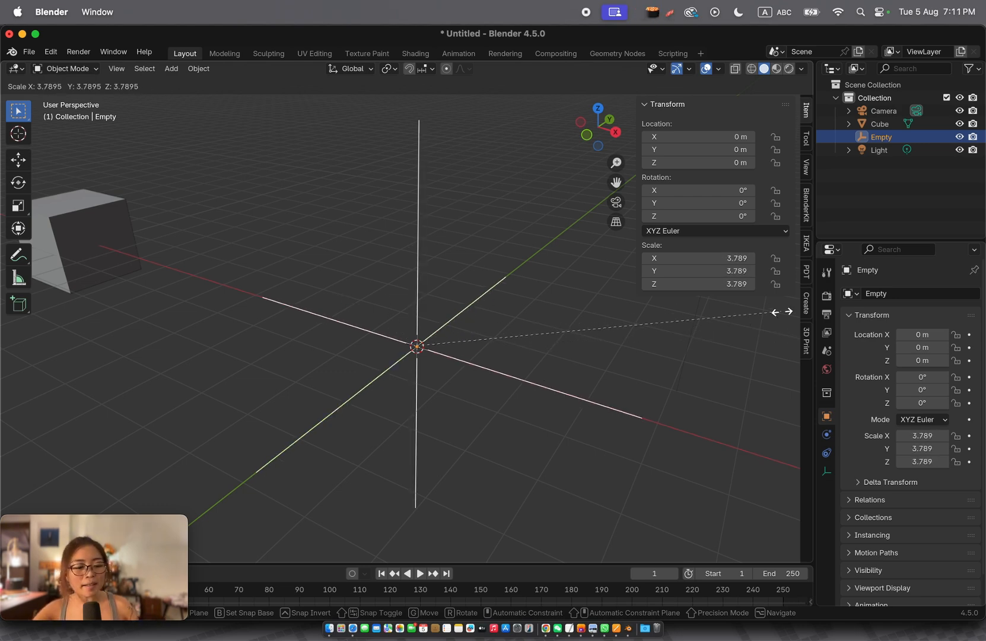
pyautogui.click(308, 315)
pyautogui.scroll(-5, 307, 315)
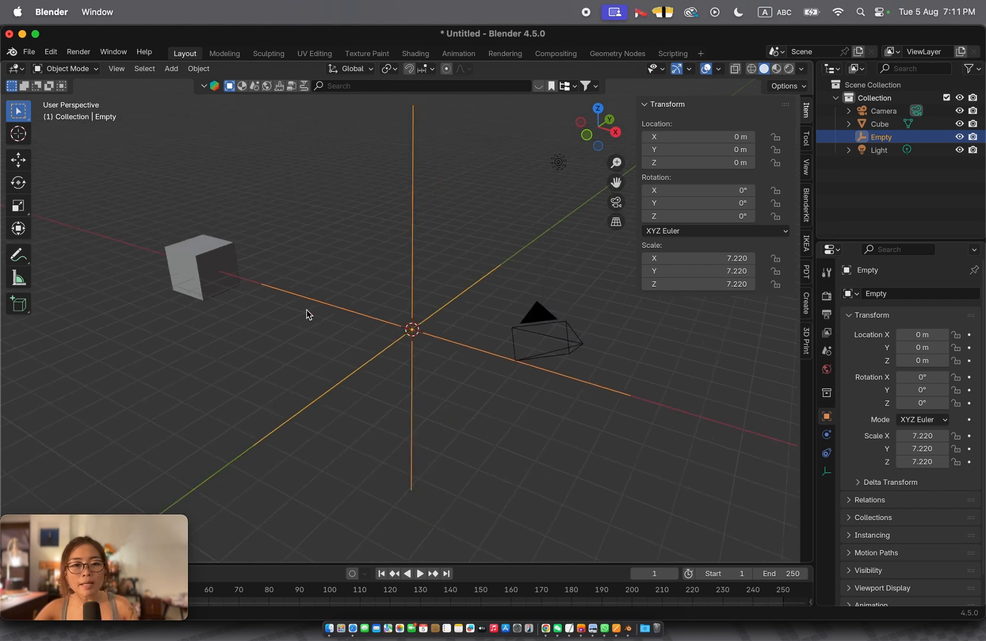
pyautogui.scroll(-3, 307, 315)
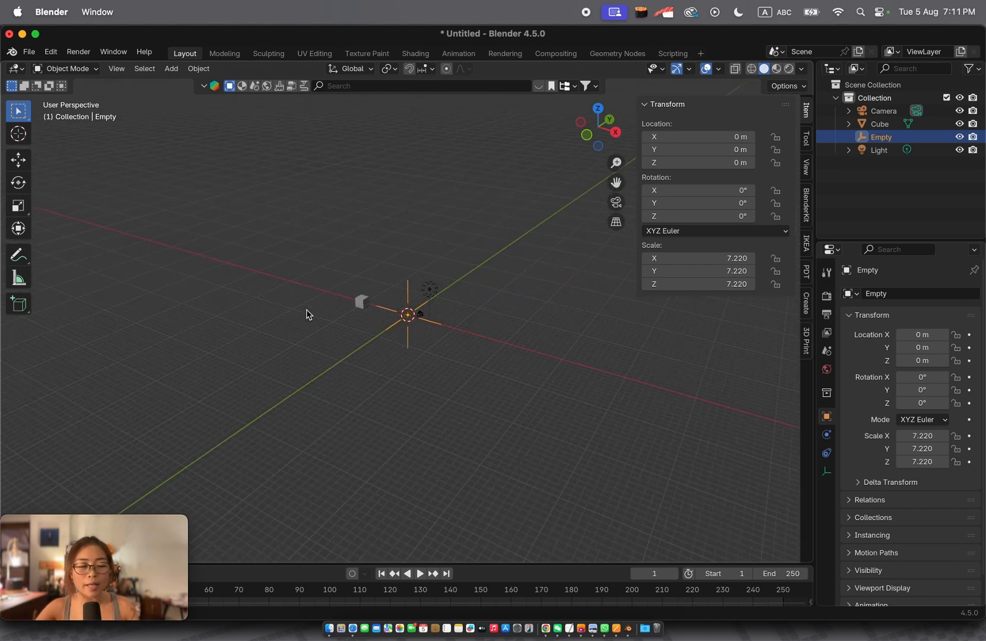
pyautogui.hotkey('alt', 's')
pyautogui.scroll(8, 390, 321)
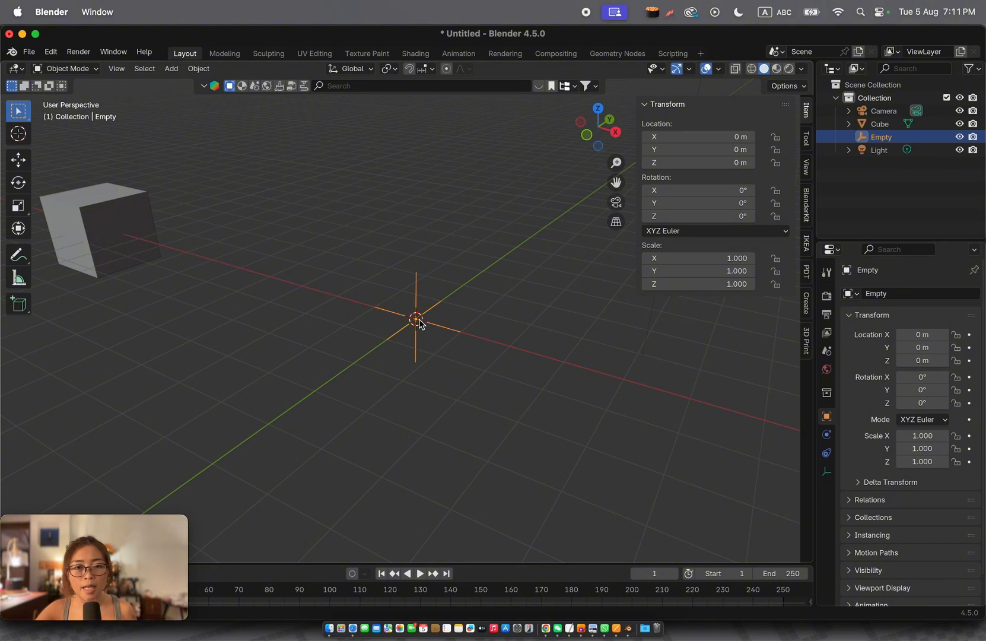
# - Set the cube's origin to the 3D cursor at the world origin
pyautogui.click(109, 217)
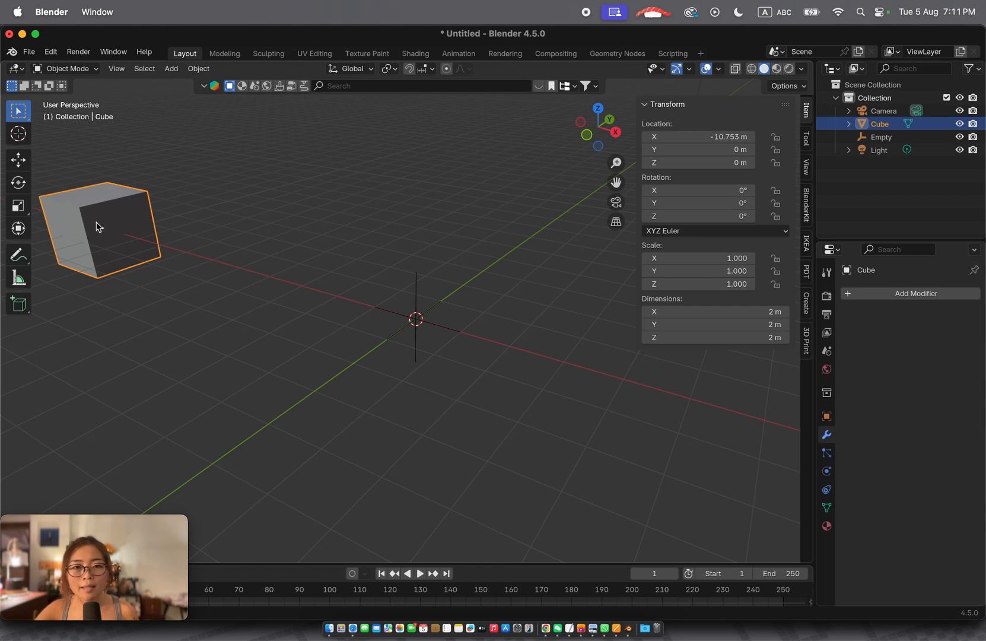
pyautogui.click(202, 71)
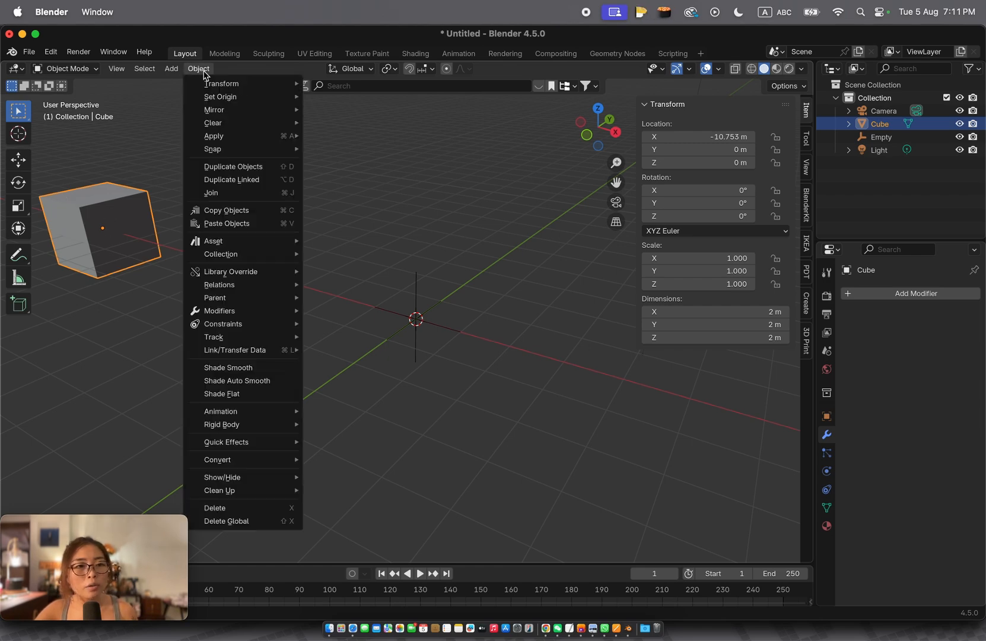
pyautogui.moveTo(206, 96)
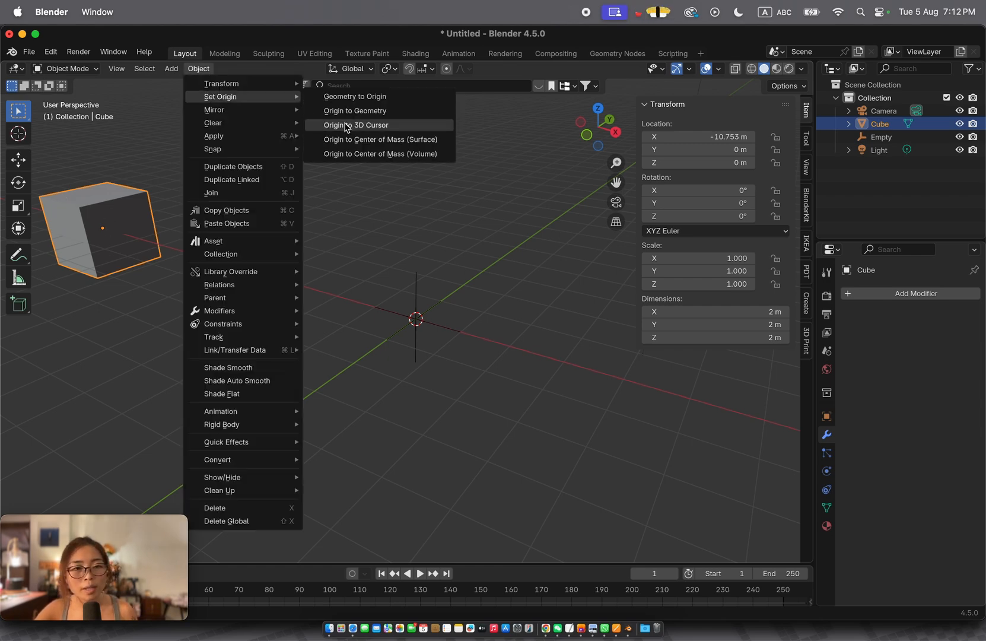
pyautogui.click(347, 126)
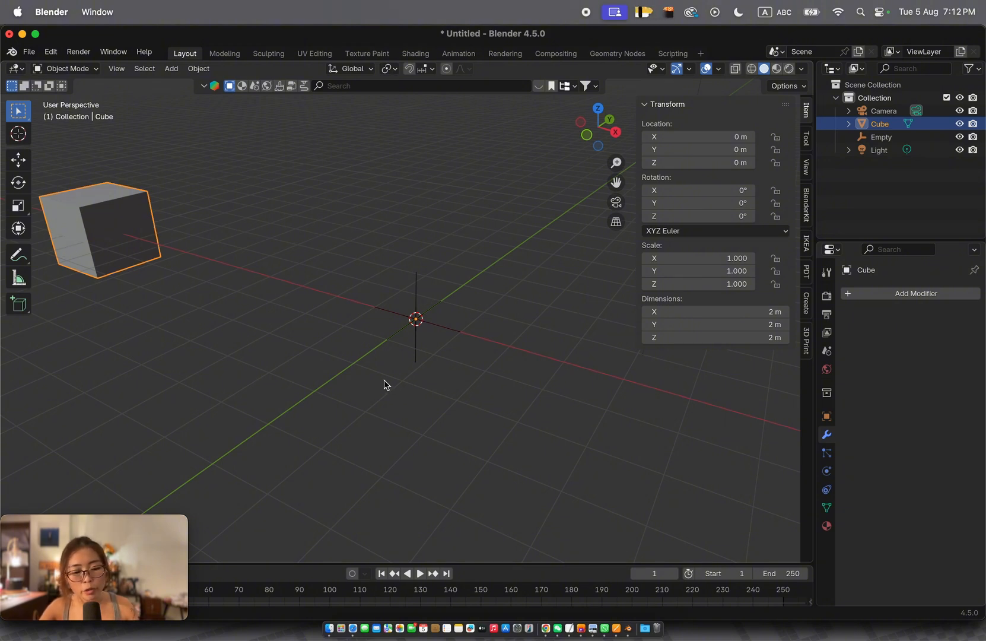
# - Try scaling, rotating and moving the cube about its relocated origin, cancelling each transform
pyautogui.press('s')
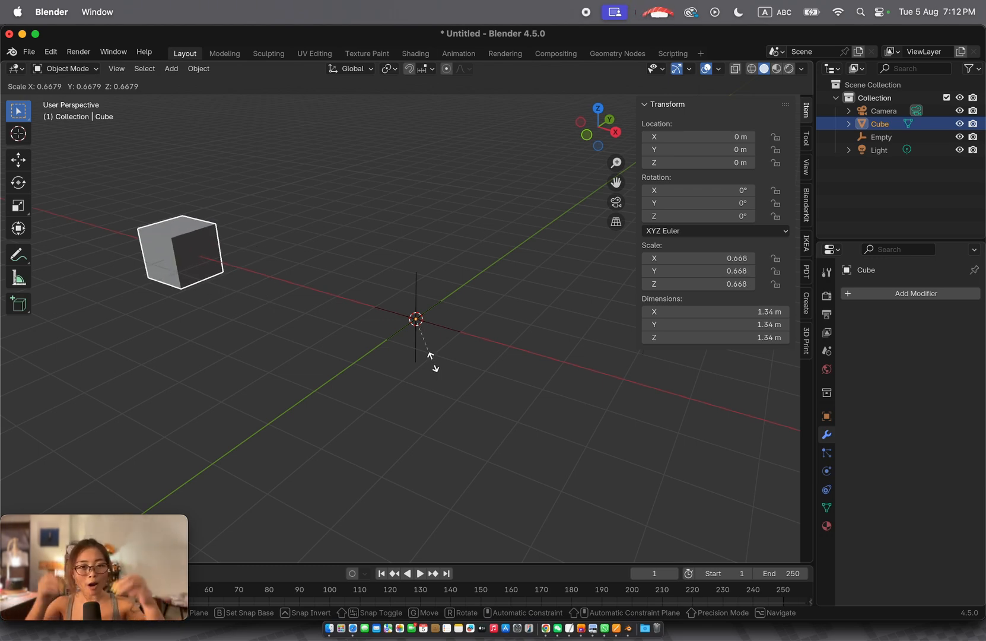
pyautogui.press('Escape')
pyautogui.press('r')
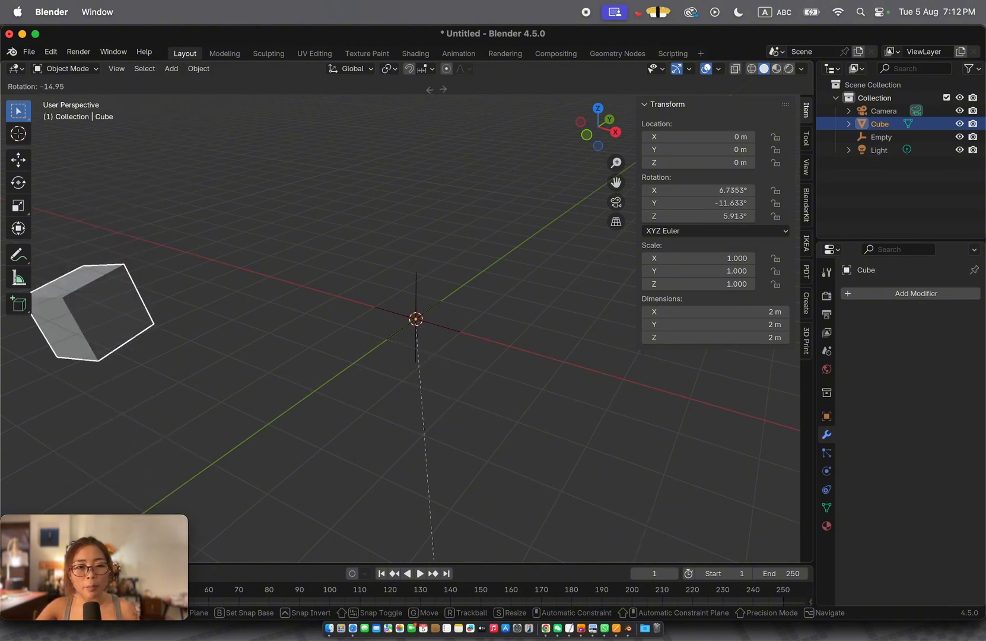
pyautogui.press('Escape')
pyautogui.press('g')
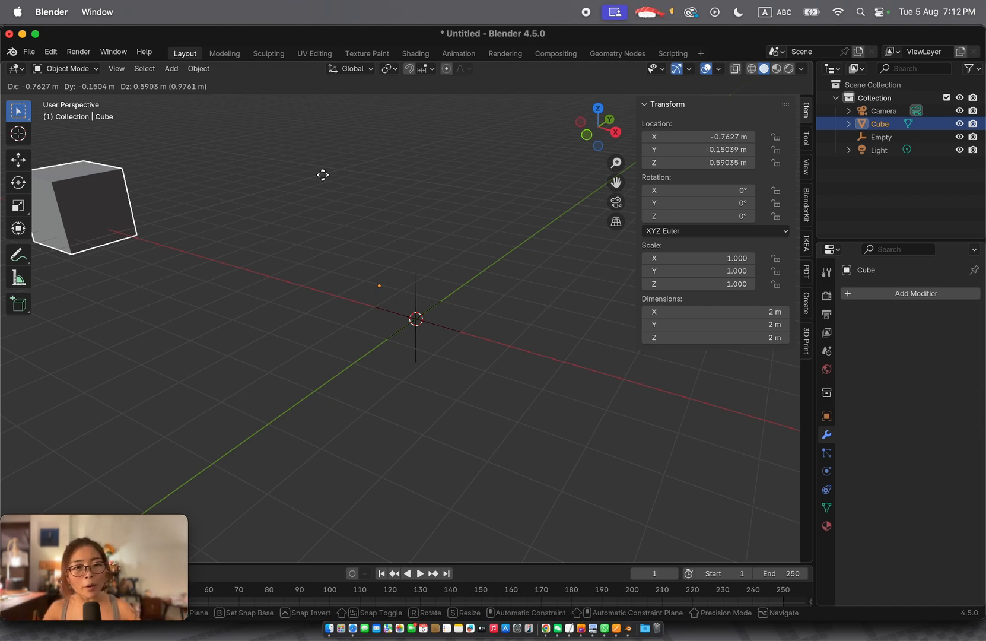
pyautogui.press('Escape')
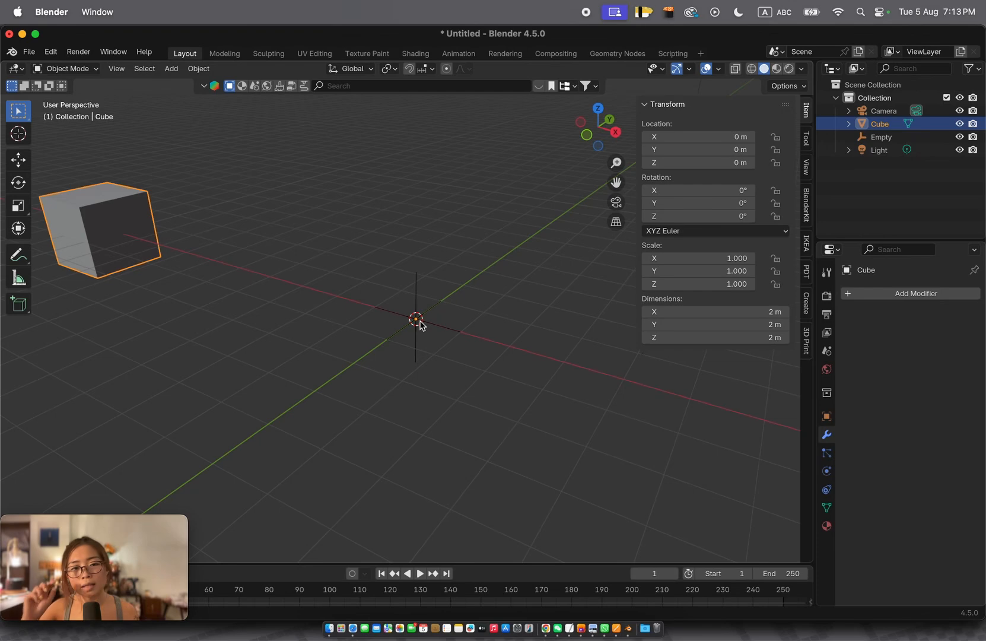
# - Add an Array modifier to the cube
pyautogui.click(416, 291)
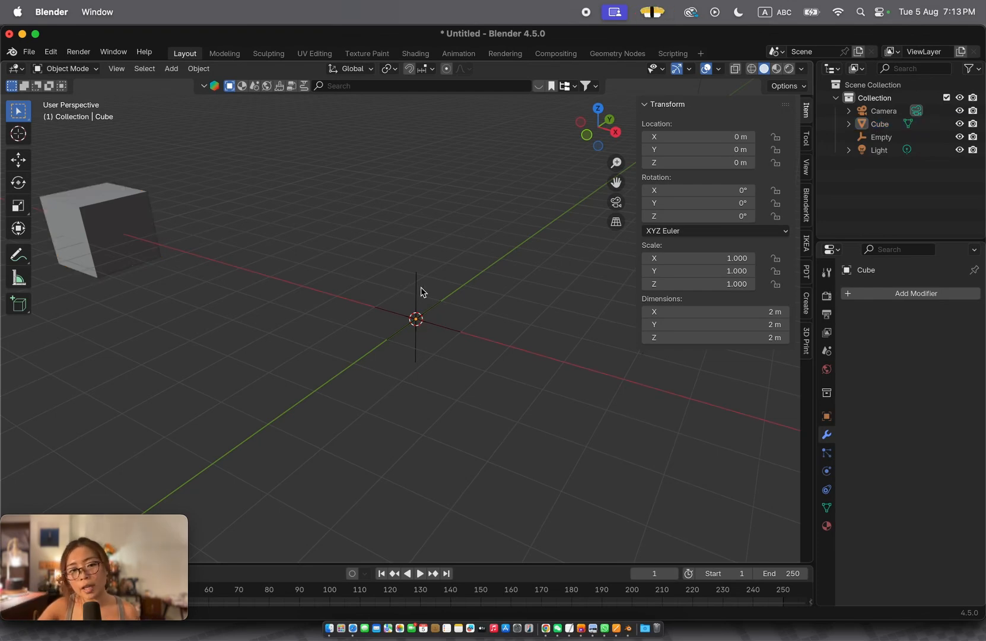
pyautogui.click(451, 372)
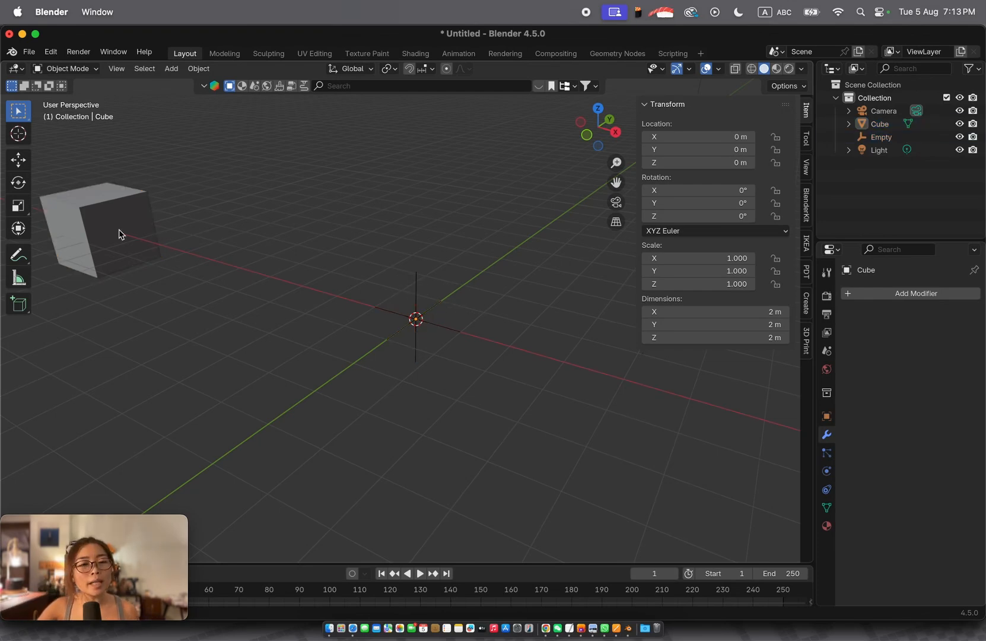
pyautogui.click(119, 234)
pyautogui.click(929, 300)
pyautogui.moveTo(930, 301)
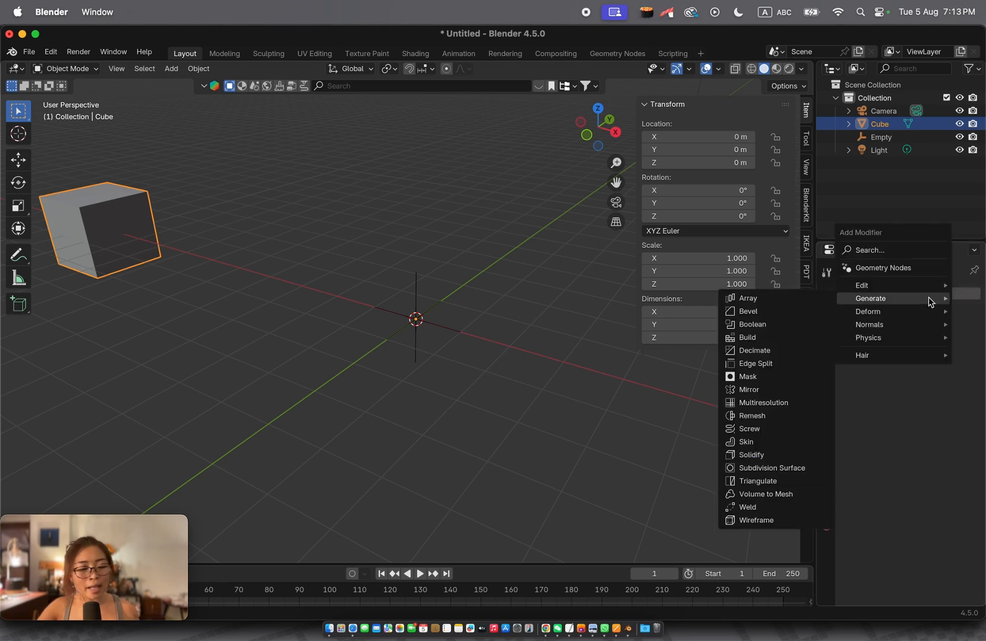
pyautogui.write('ar')
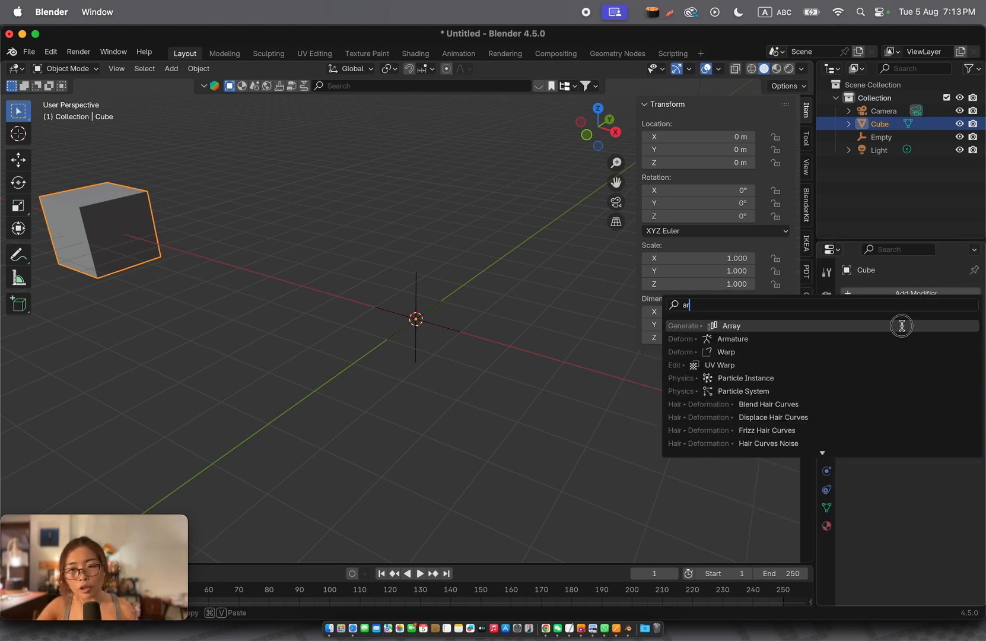
pyautogui.click(902, 326)
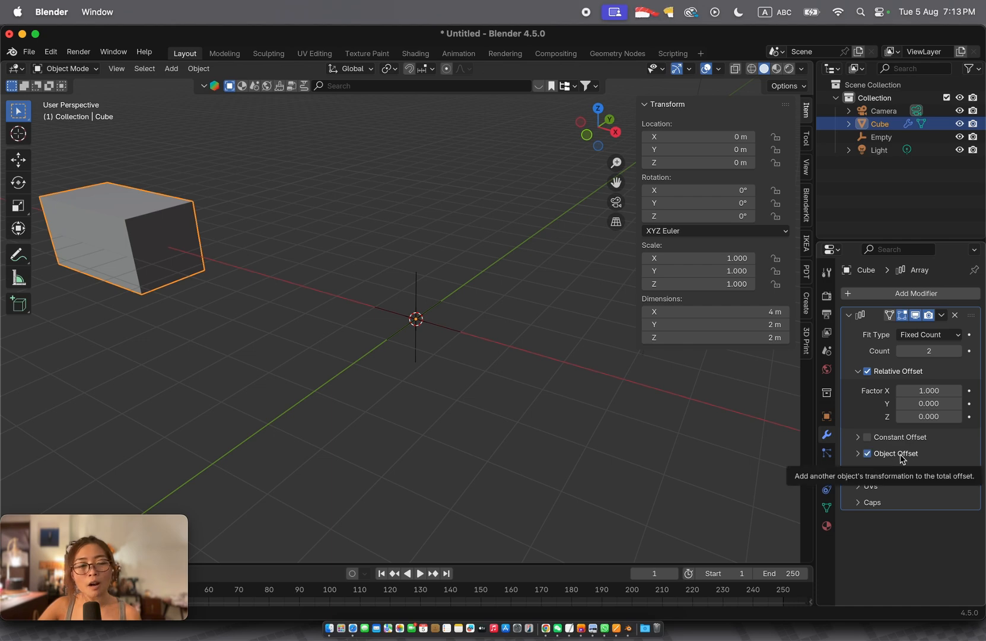
# - Expand the array's Object Offset settings and assign the empty as the offset object
pyautogui.click(859, 455)
pyautogui.click(858, 455)
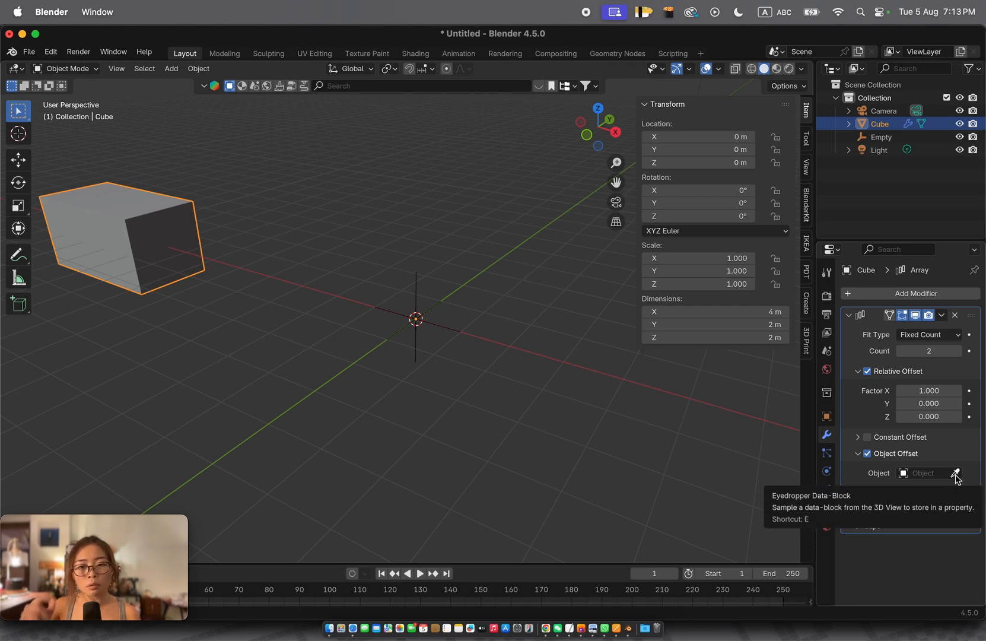
pyautogui.click(935, 474)
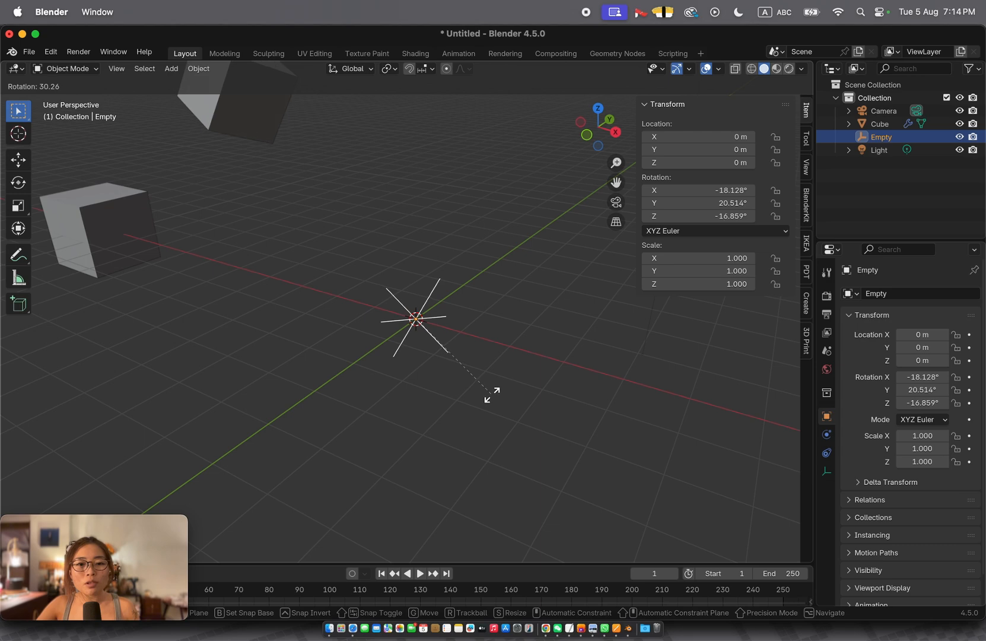
# - Try rotating the empty freely and about the global Z axis to preview its effect on the cube array
pyautogui.rightClick(514, 351)
pyautogui.scroll(3, 514, 351)
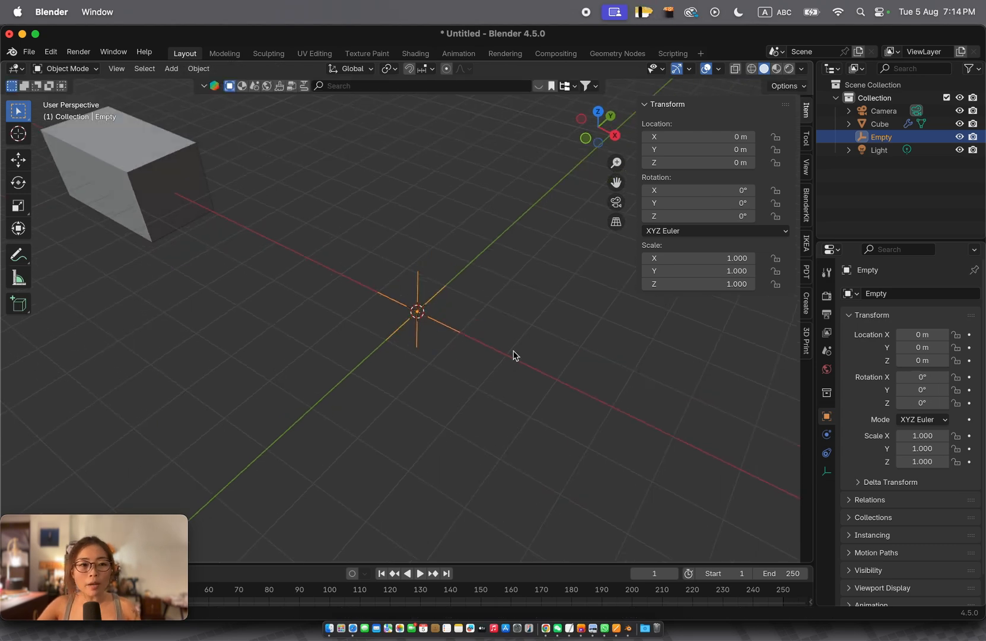
pyautogui.scroll(-4, 514, 355)
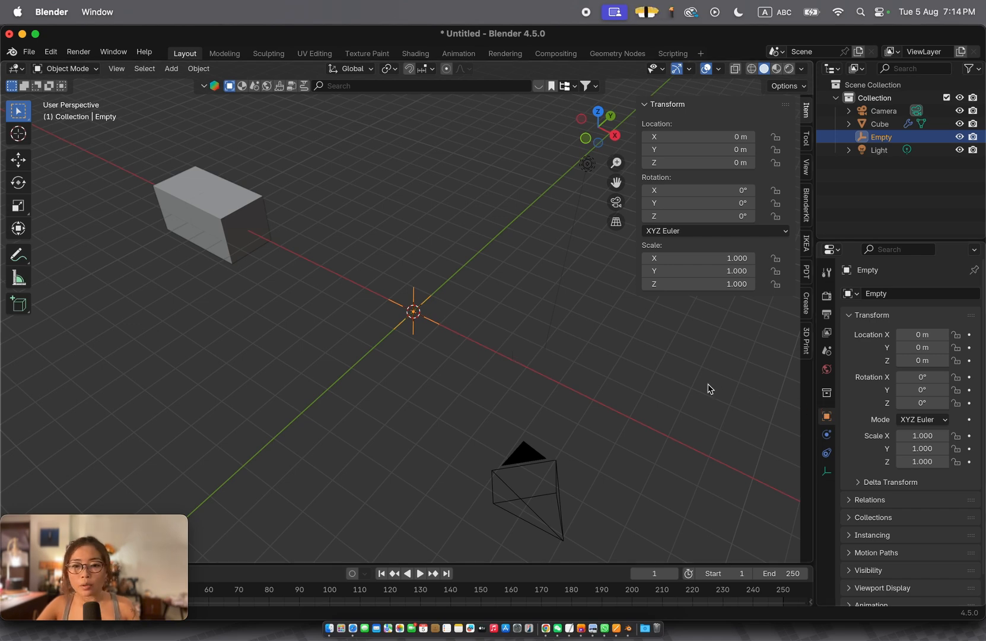
pyautogui.press('r')
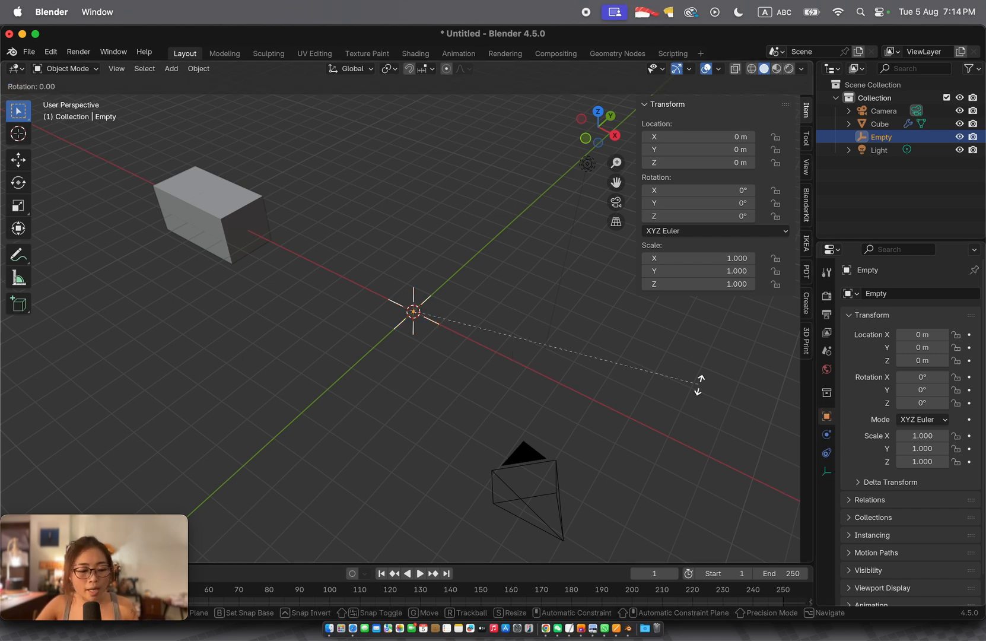
pyautogui.press('z')
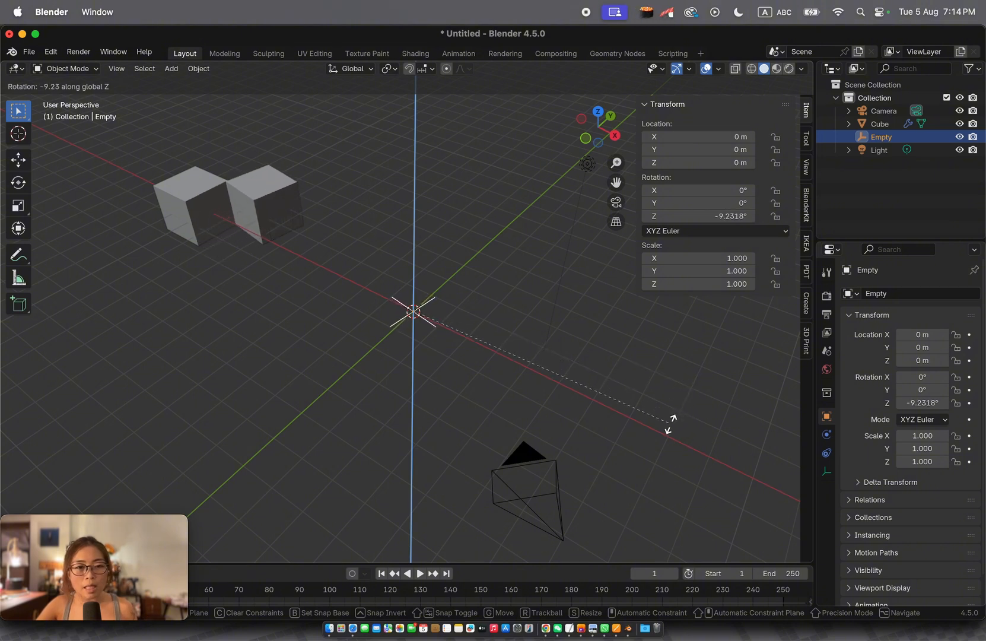
pyautogui.press('Escape')
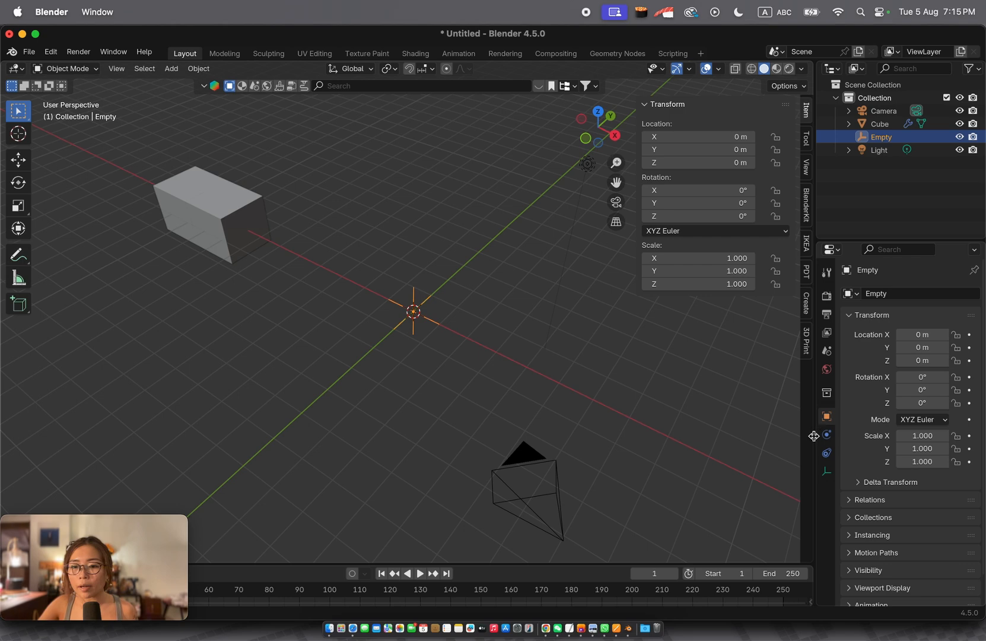
# - Set the cube's array count to 6
pyautogui.click(203, 202)
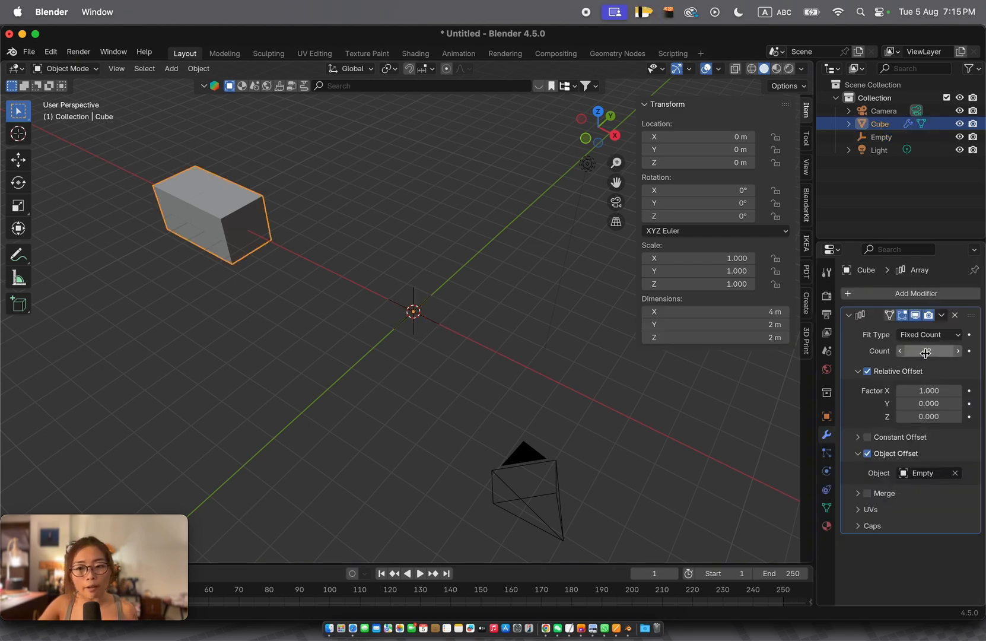
pyautogui.click(947, 351)
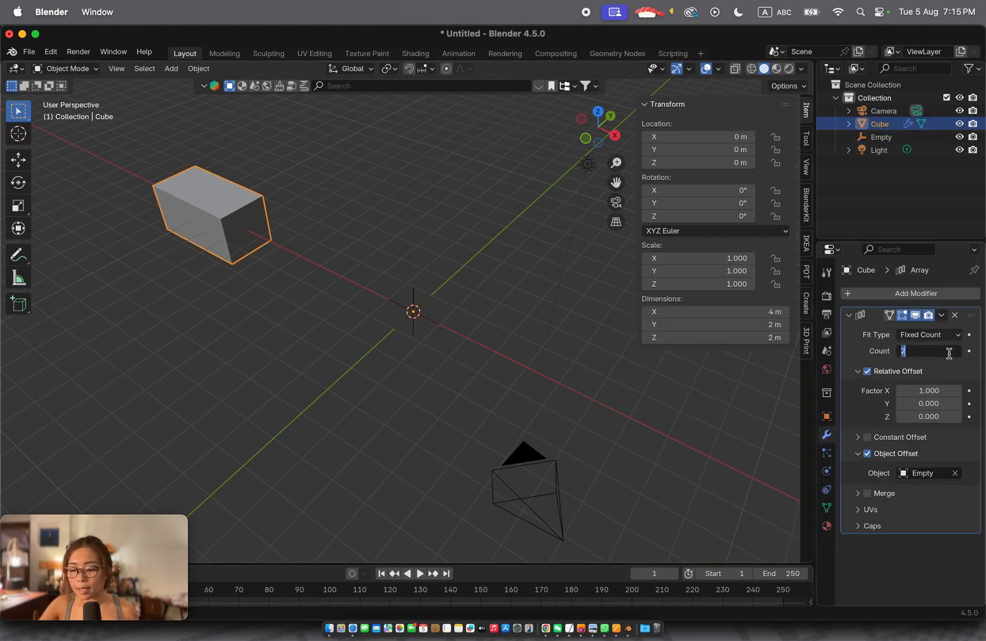
pyautogui.press('Return')
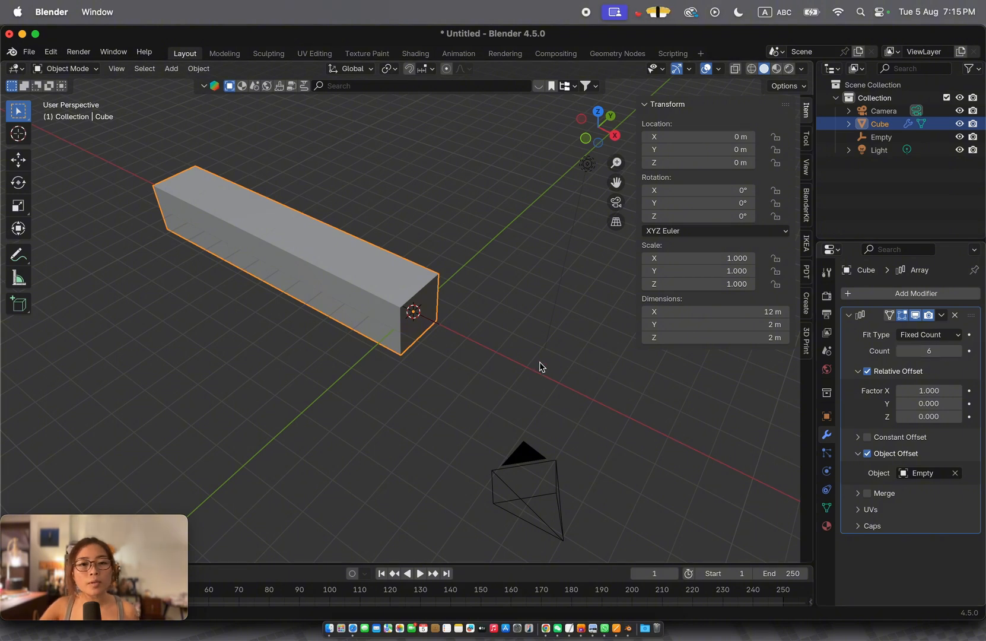
# - Rotate the empty 60° about the global Z axis
pyautogui.click(884, 137)
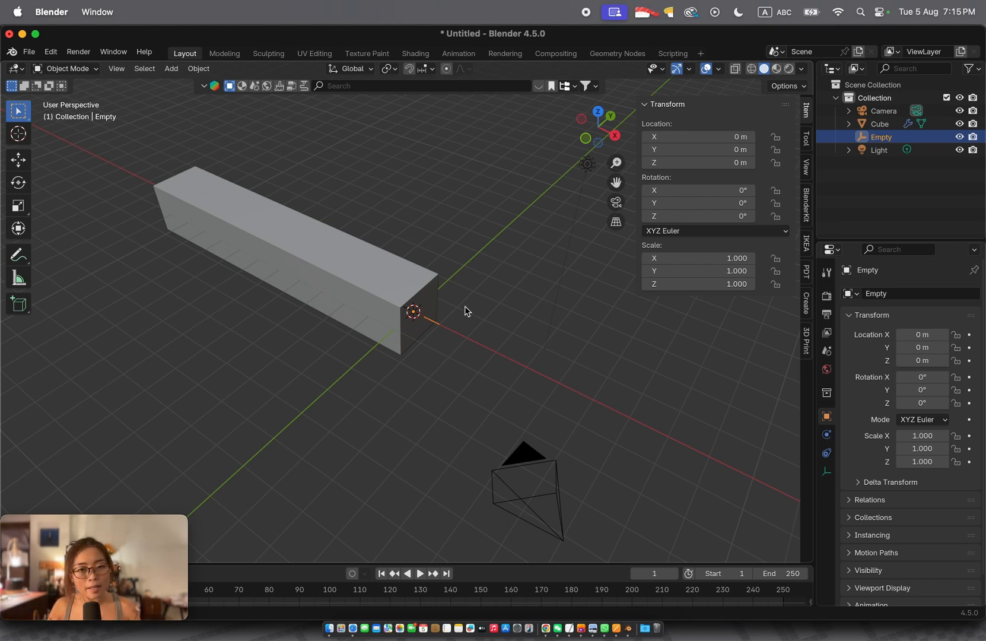
pyautogui.press('r')
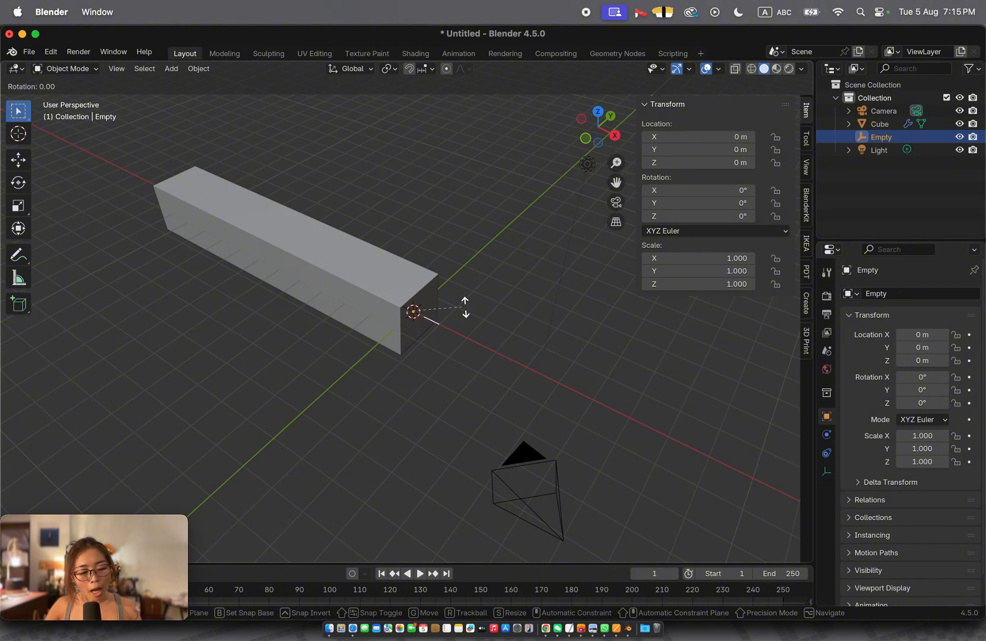
pyautogui.press('z')
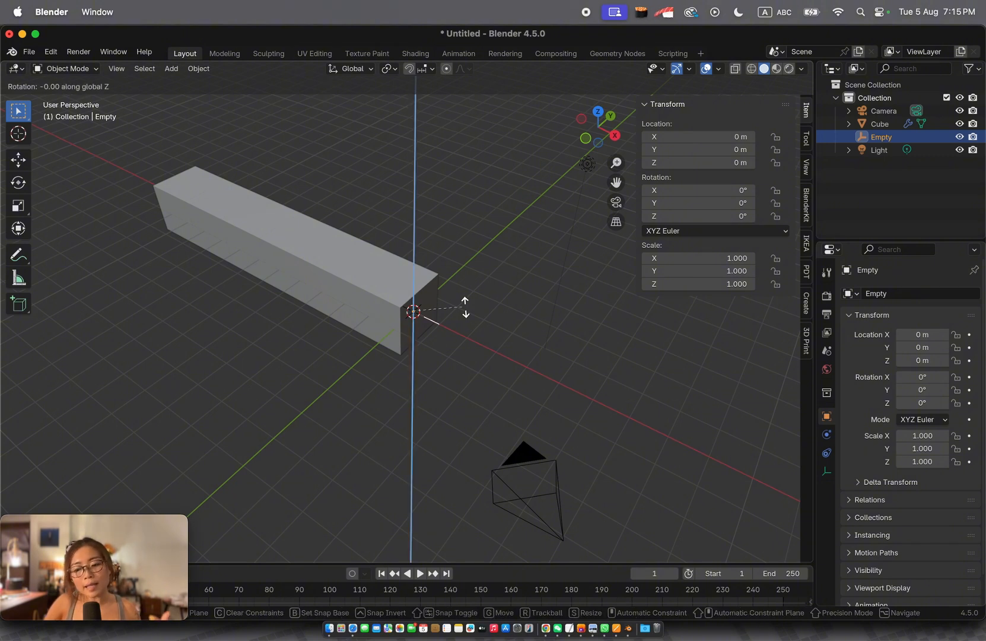
pyautogui.write('60')
pyautogui.press('Return')
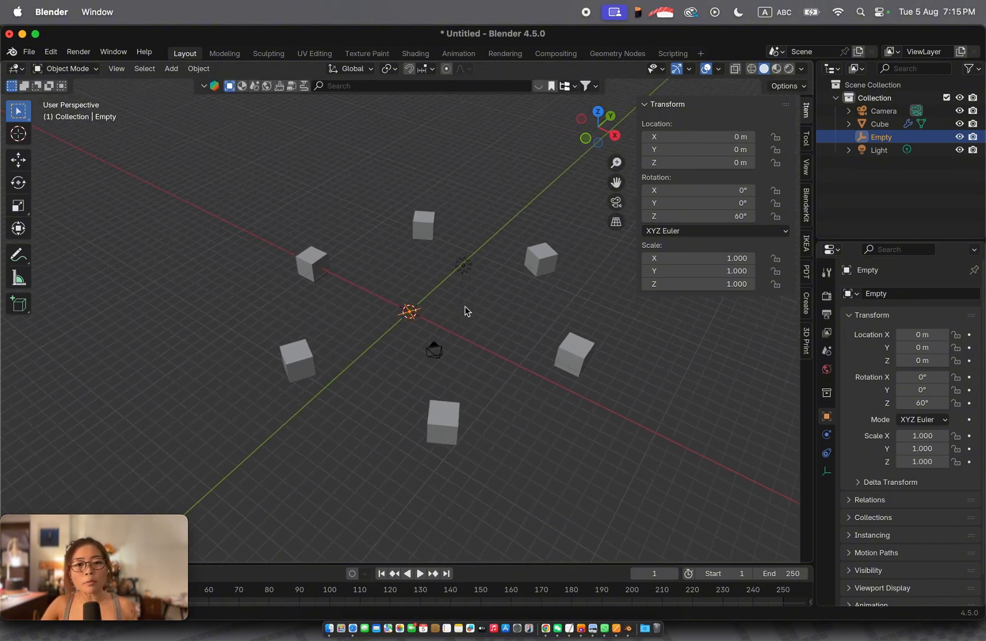
# - View the scene from the top and turn off Relative Offset in the cube's Array modifier
pyautogui.press('KP_7')
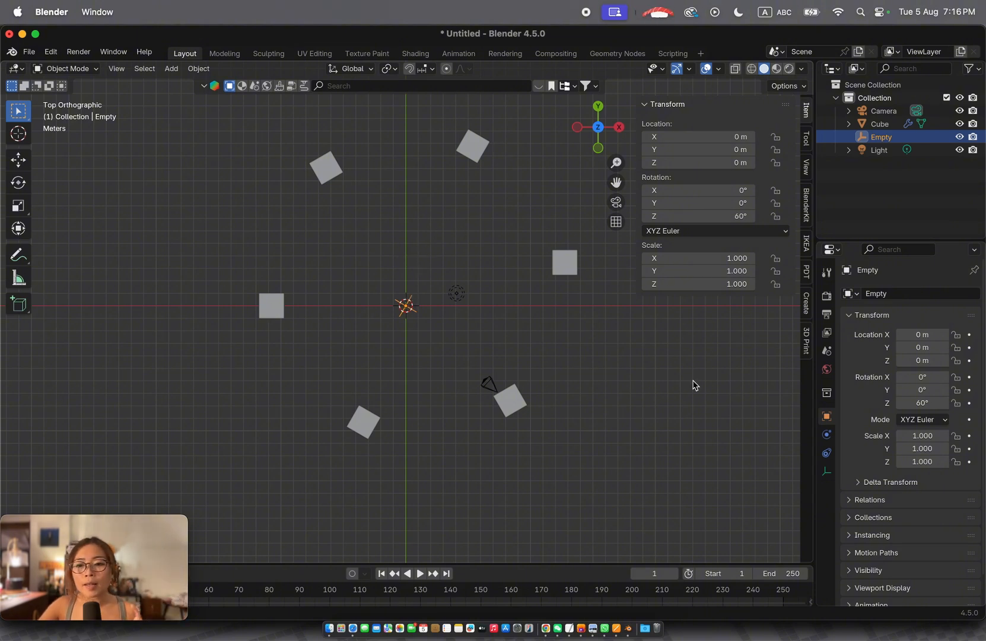
pyautogui.click(261, 319)
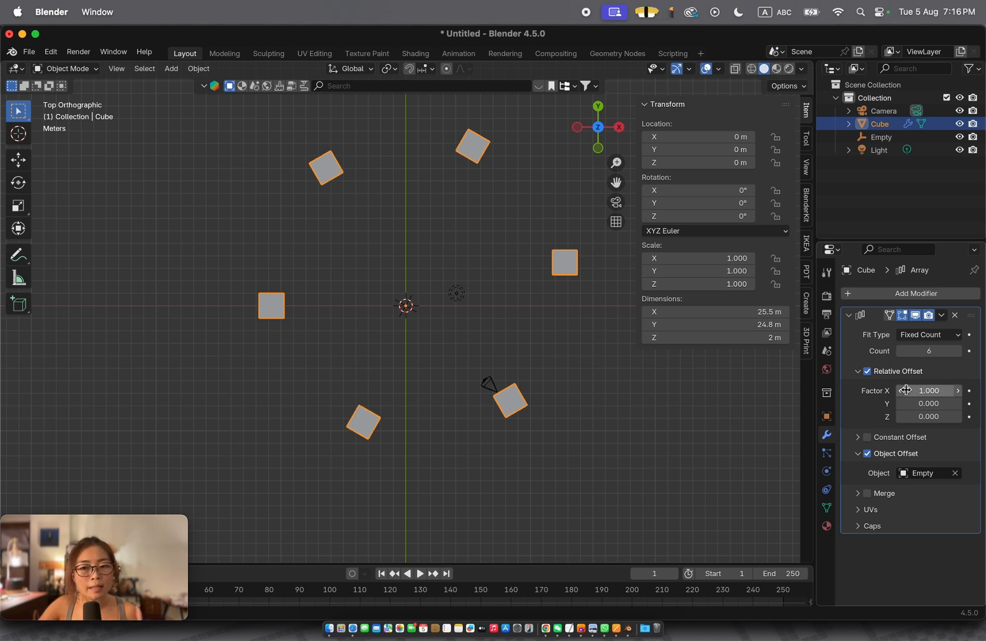
pyautogui.click(866, 374)
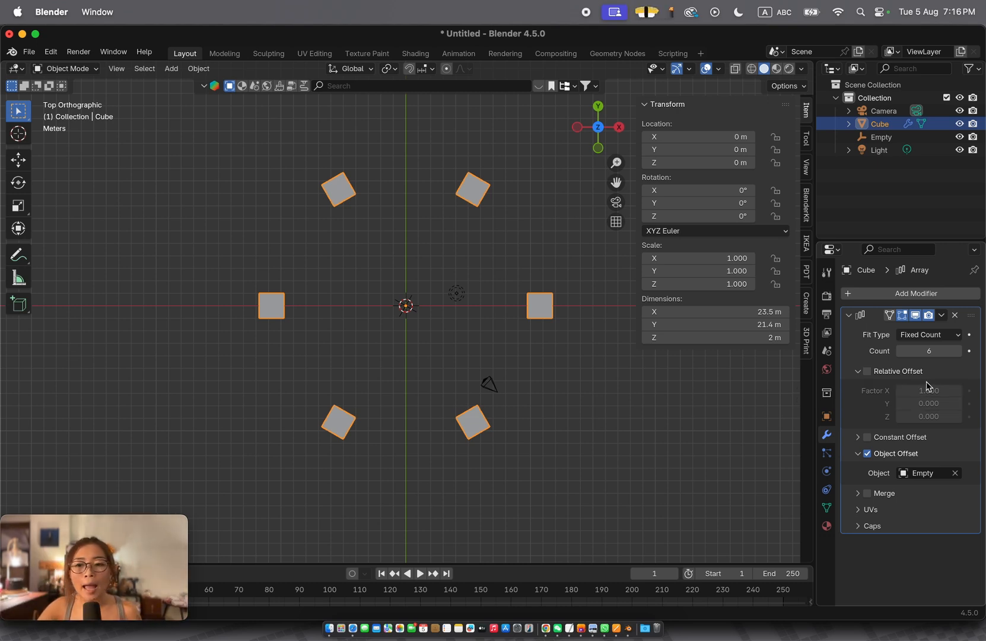
# - Try array counts between 4 and 7 for the cube ring, and leave the count at 7
pyautogui.click(959, 351)
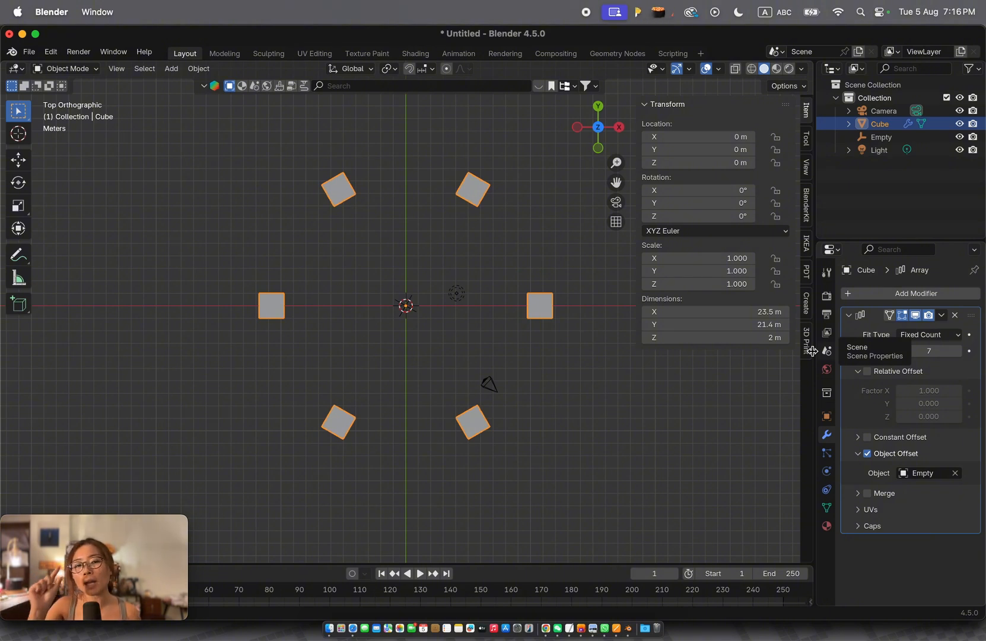
pyautogui.click(901, 351)
pyautogui.click(901, 351)
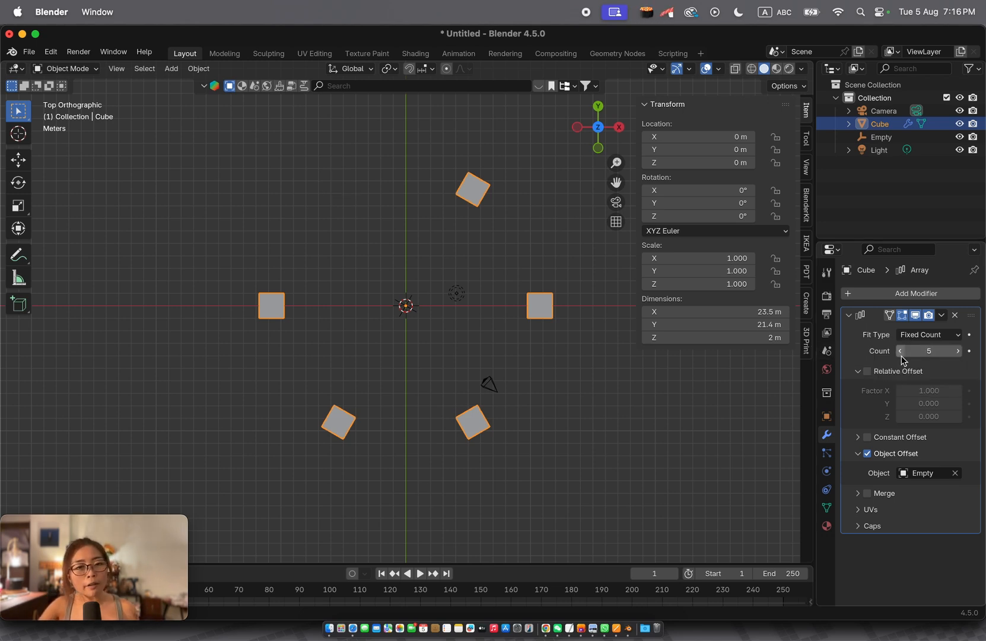
pyautogui.click(901, 351)
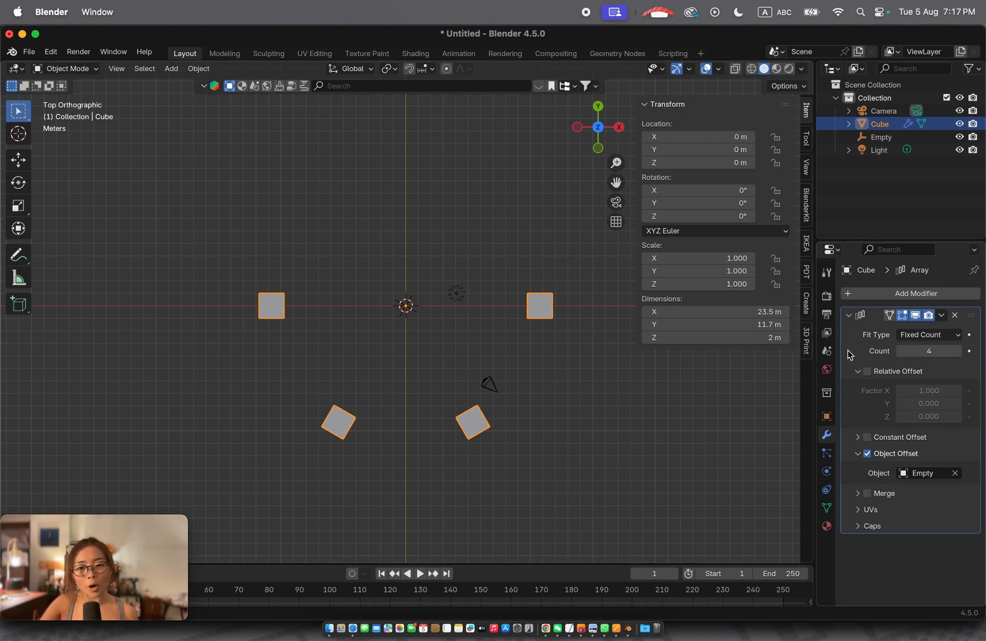
pyautogui.moveTo(897, 355); pyautogui.dragTo(931, 355)
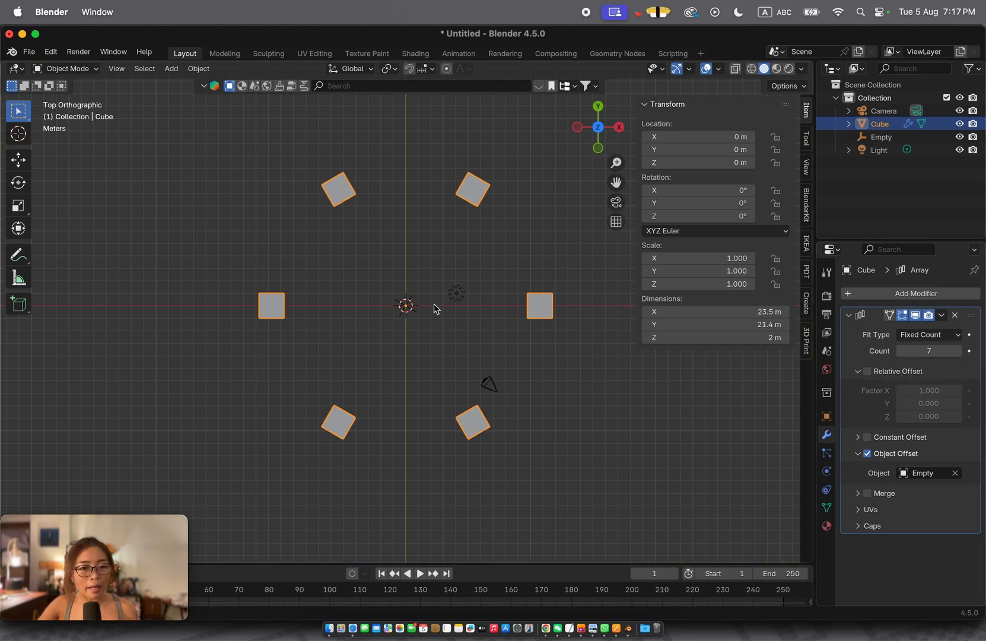
# - Rotate the empty alone in top view to a Z rotation of about 33.9°
pyautogui.moveTo(387, 278); pyautogui.dragTo(436, 330)
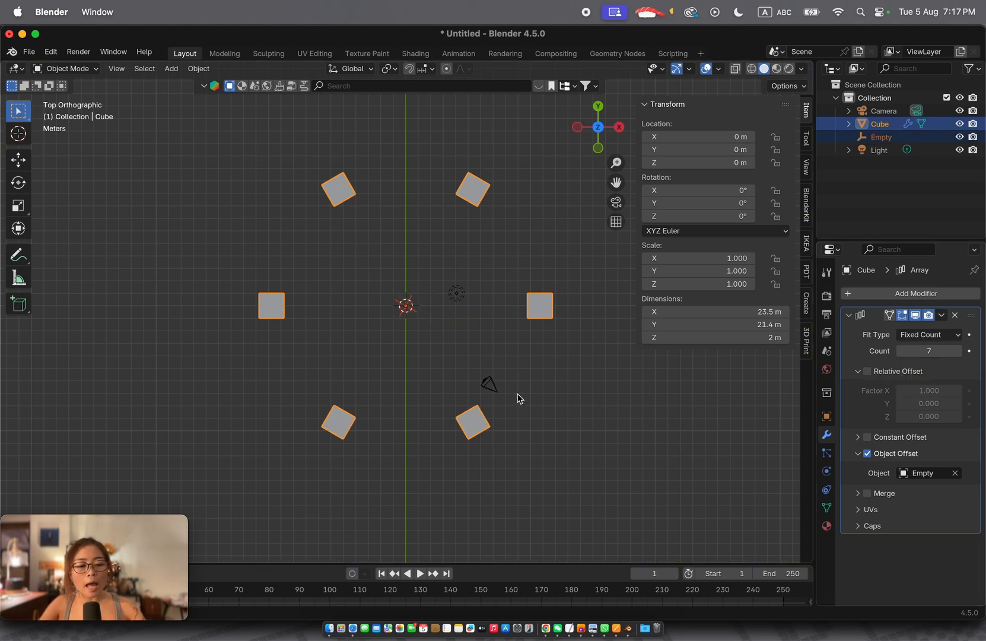
pyautogui.press('r')
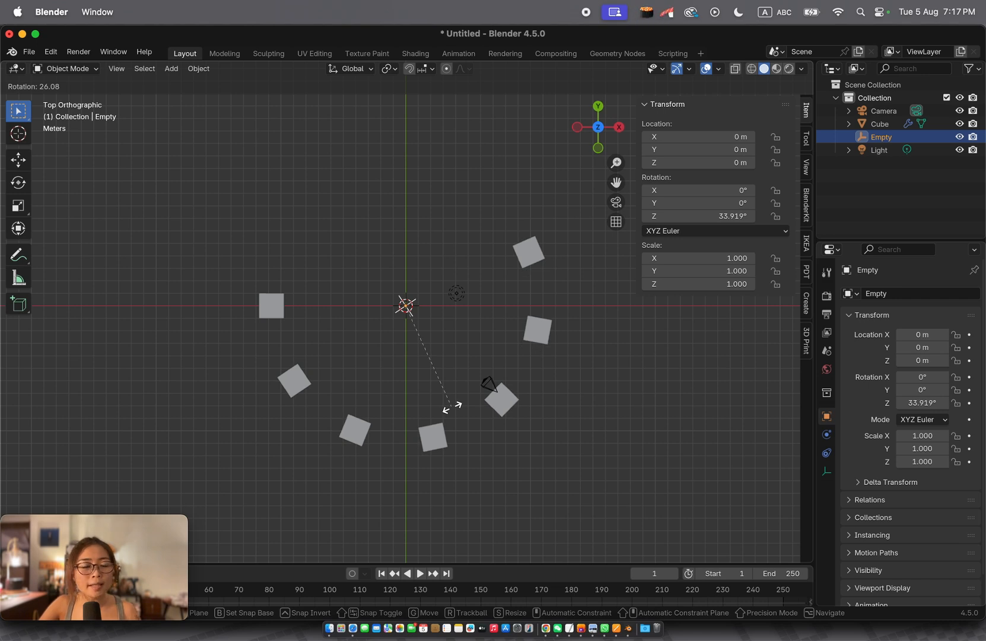
pyautogui.click(453, 408)
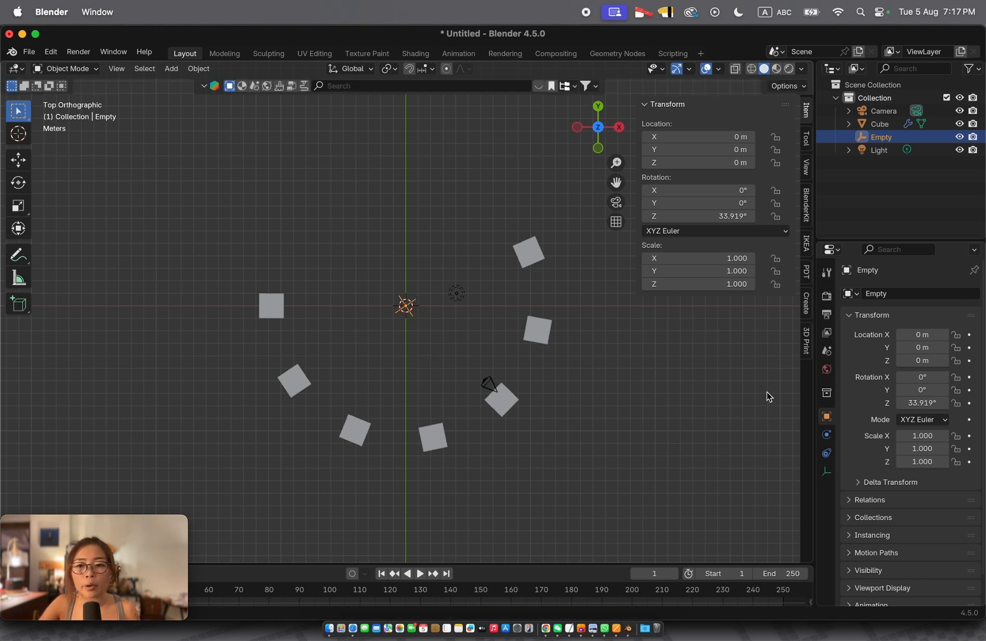
# - Raise the cube's array count to 11
pyautogui.click(270, 306)
pyautogui.click(958, 351)
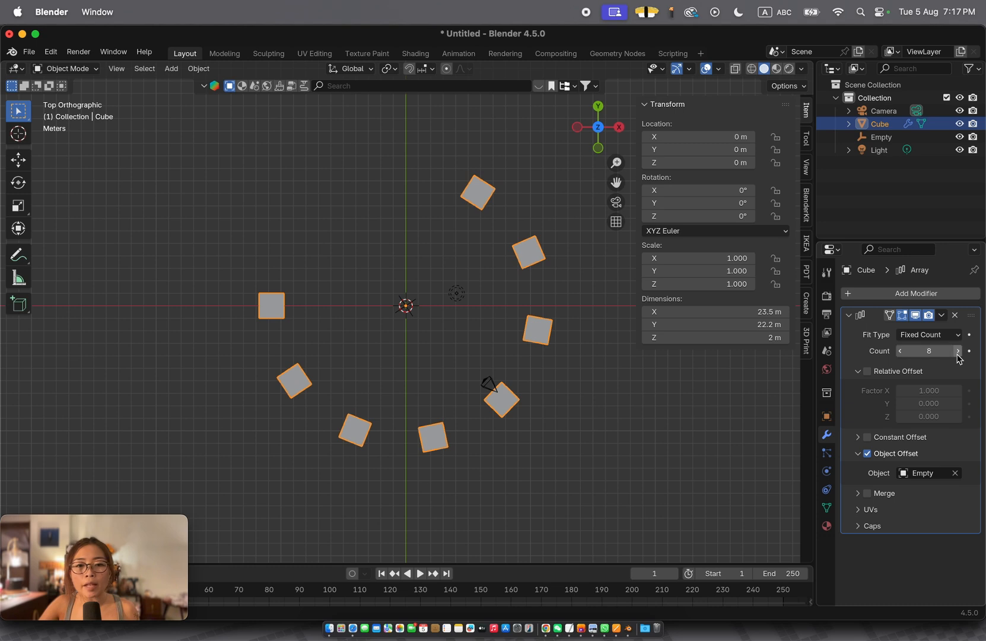
pyautogui.click(958, 351)
pyautogui.click(958, 351)
pyautogui.click(958, 351)
# - Try rotating the arrayed cube and the empty together in top view
pyautogui.click(408, 302)
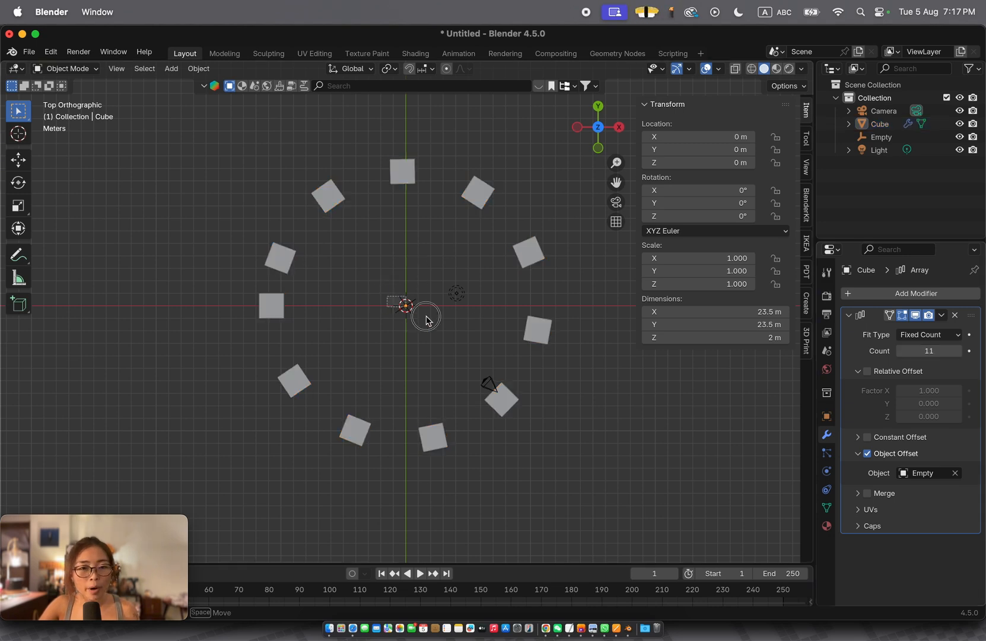
pyautogui.keyDown('shift'); pyautogui.click(526, 335); pyautogui.keyUp('shift')
pyautogui.press('r')
pyautogui.press('Escape')
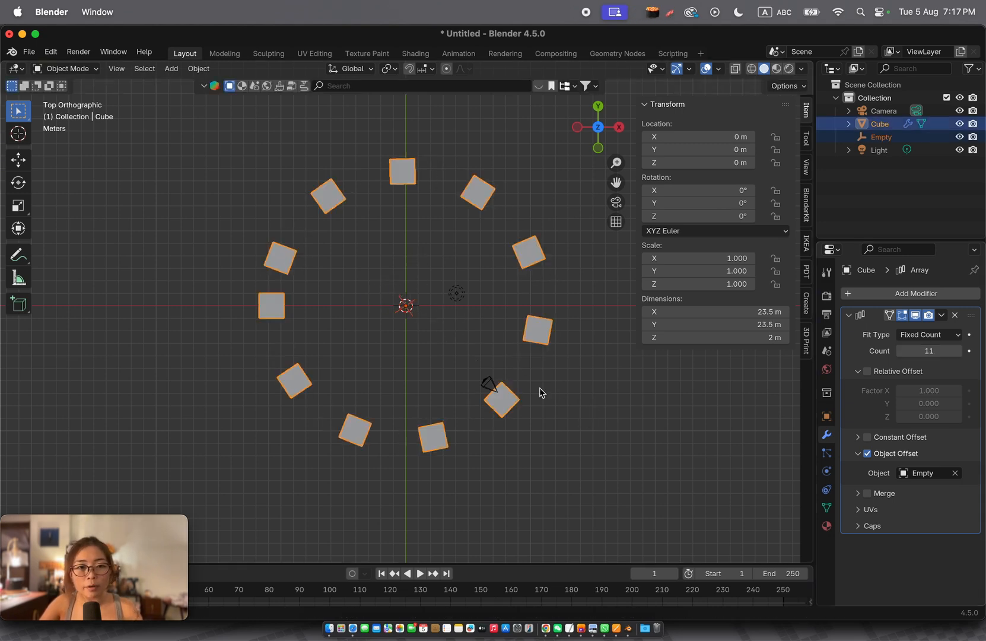
pyautogui.click(407, 304)
pyautogui.click(264, 303)
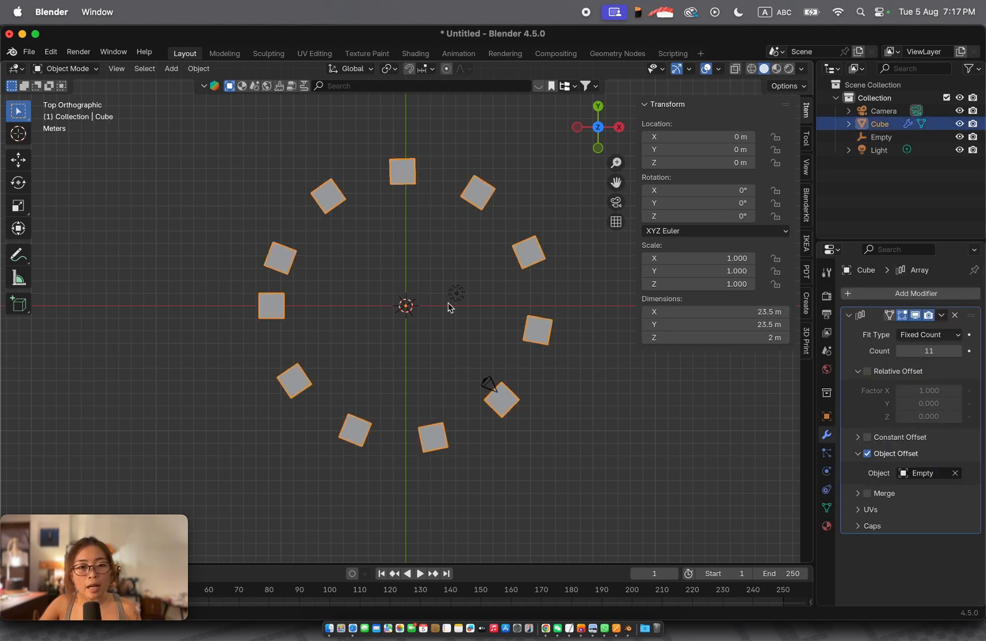
pyautogui.keyDown('shift'); pyautogui.click(406, 305); pyautogui.keyUp('shift')
pyautogui.press('r')
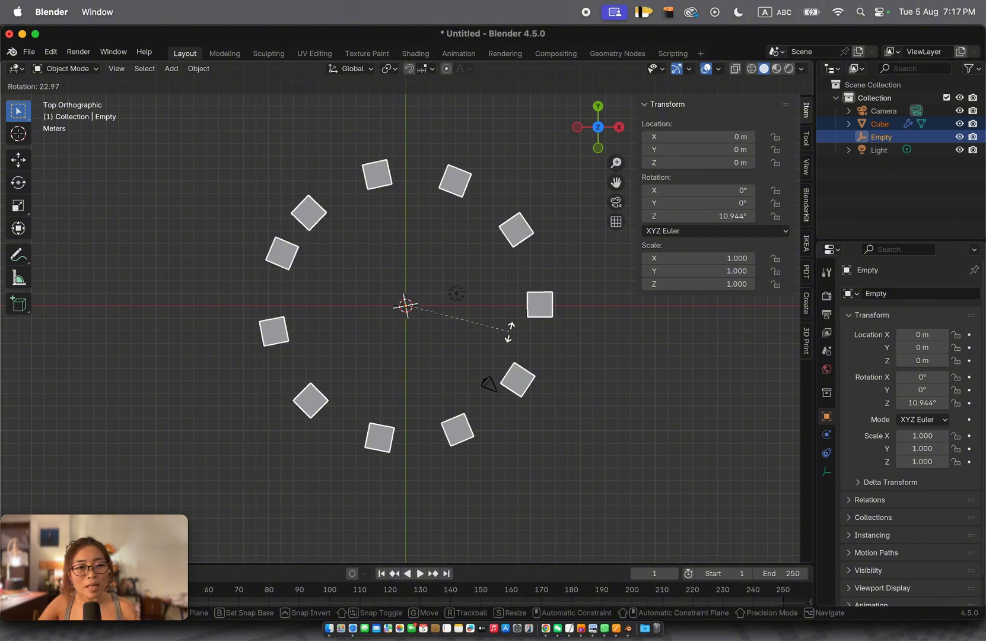
pyautogui.click(511, 334)
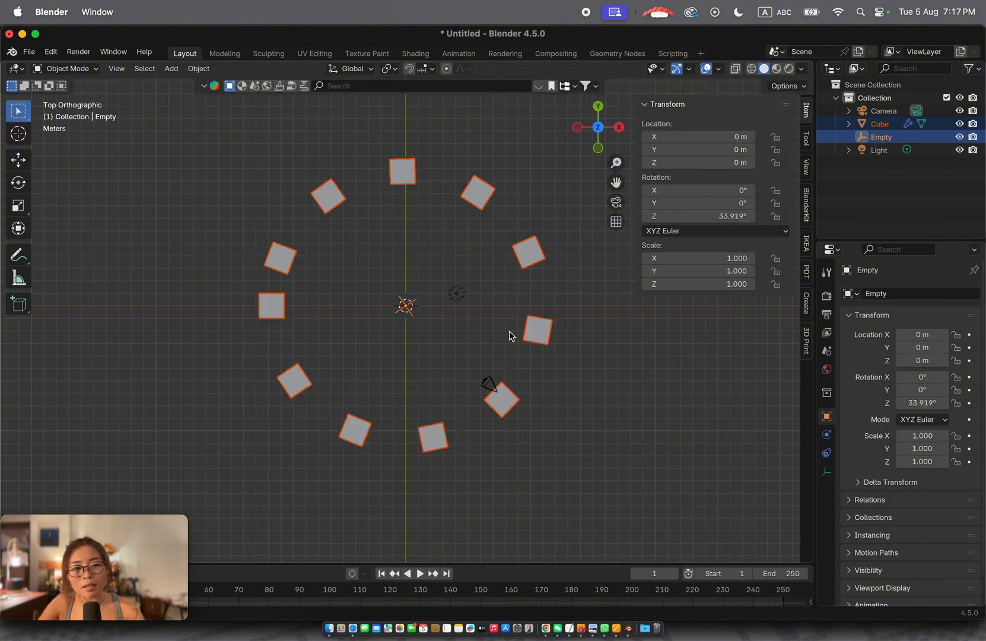
# - Rotate only the empty in top view to a Z rotation of about -32.6°
pyautogui.click(408, 278)
pyautogui.click(417, 300)
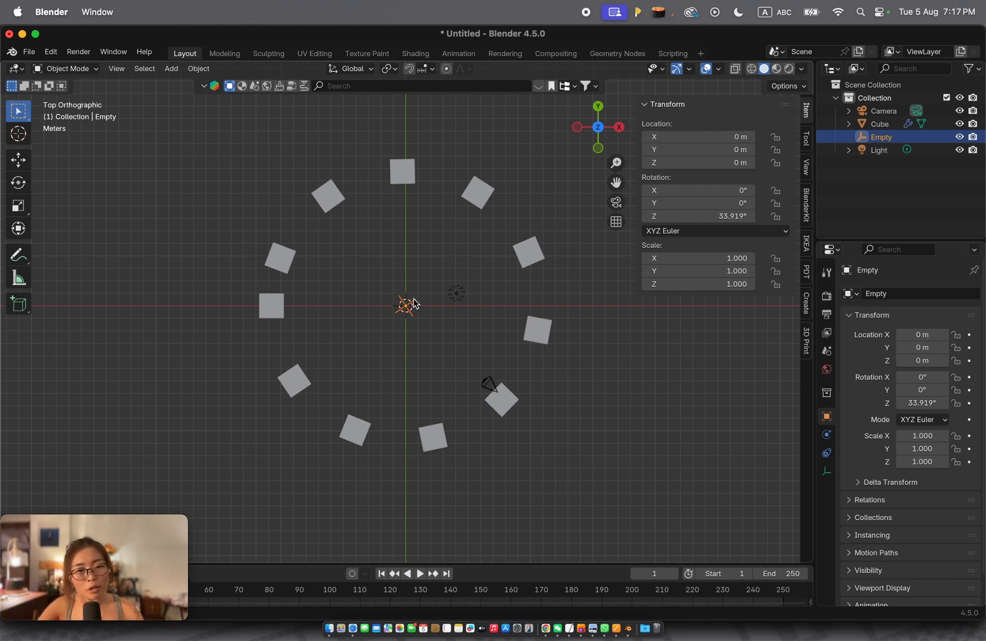
pyautogui.press('r')
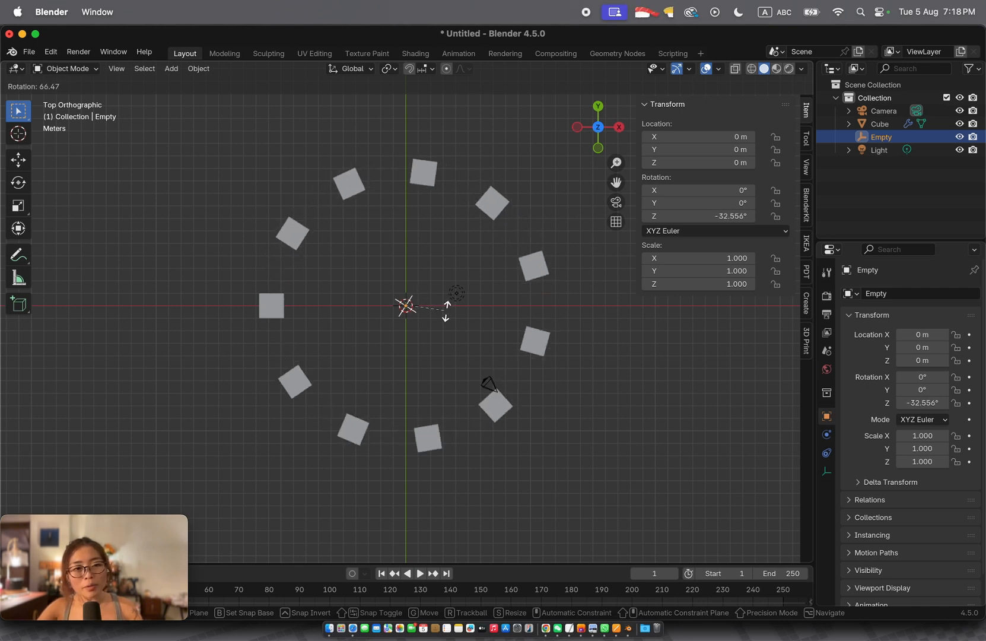
pyautogui.click(446, 317)
# - Select only the arrayed cube and set its origin to the center of mass by volume
pyautogui.keyDown('shift'); pyautogui.click(269, 307); pyautogui.keyUp('shift')
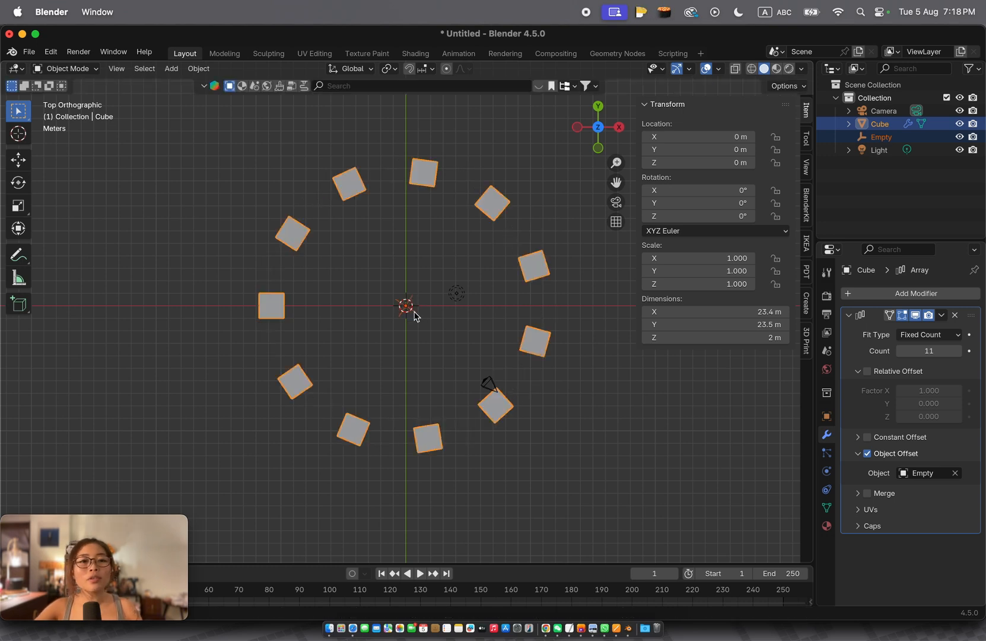
pyautogui.click(211, 266)
pyautogui.click(271, 305)
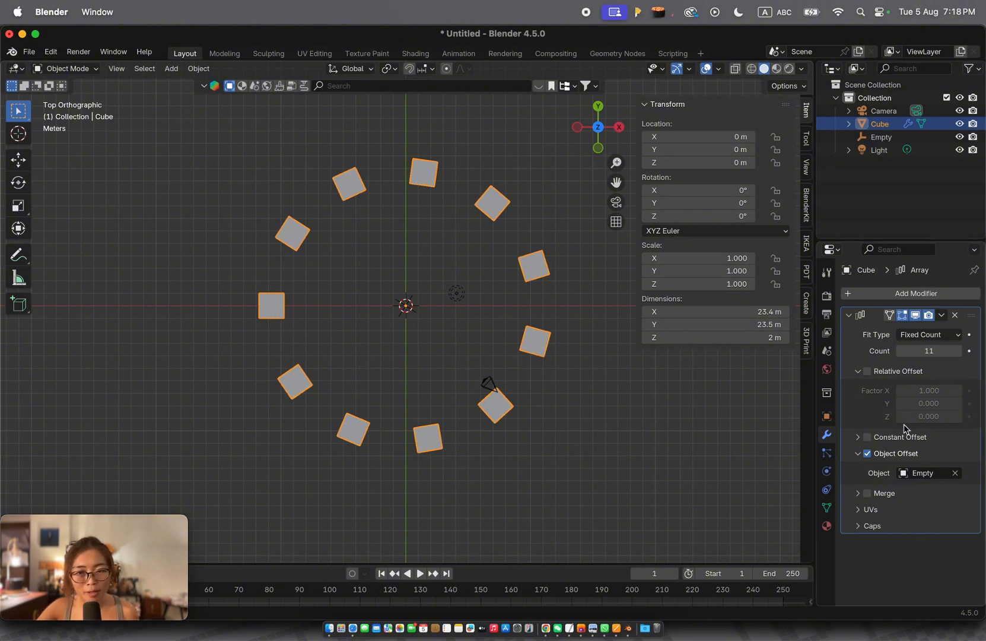
pyautogui.click(401, 305)
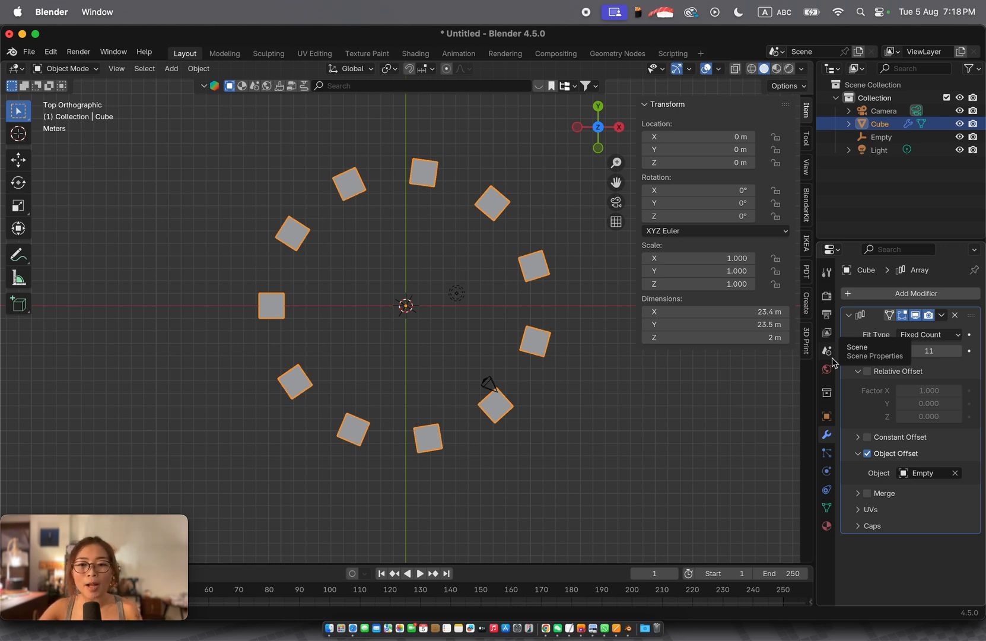
pyautogui.moveTo(479, 365)
pyautogui.mouseDown(button='middle')
pyautogui.moveTo(482, 403)
pyautogui.moveTo(479, 365)
pyautogui.mouseUp(button='middle')
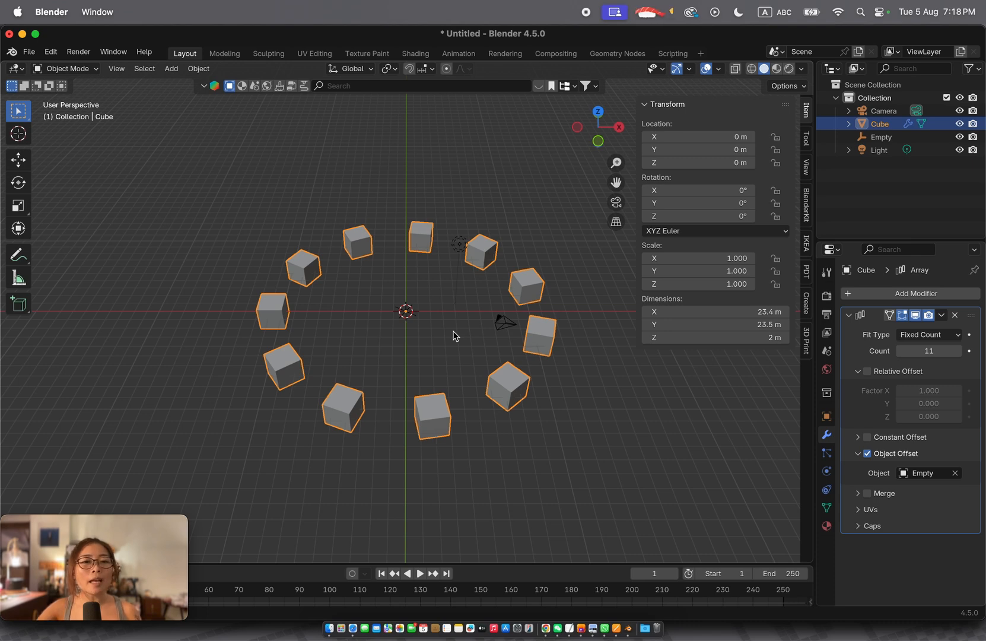
pyautogui.click(359, 336)
pyautogui.click(275, 315)
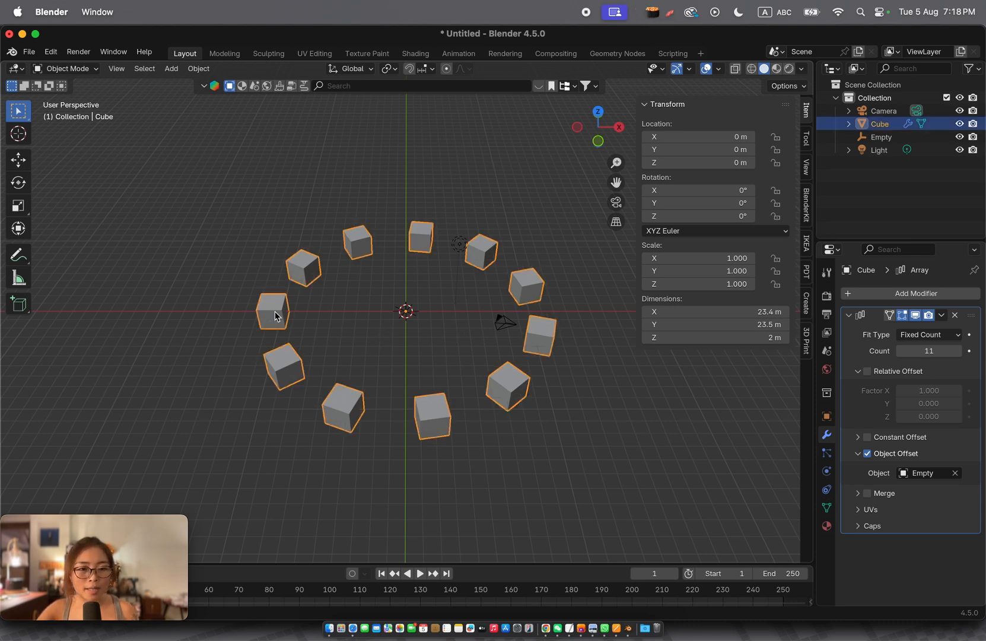
pyautogui.click(204, 69)
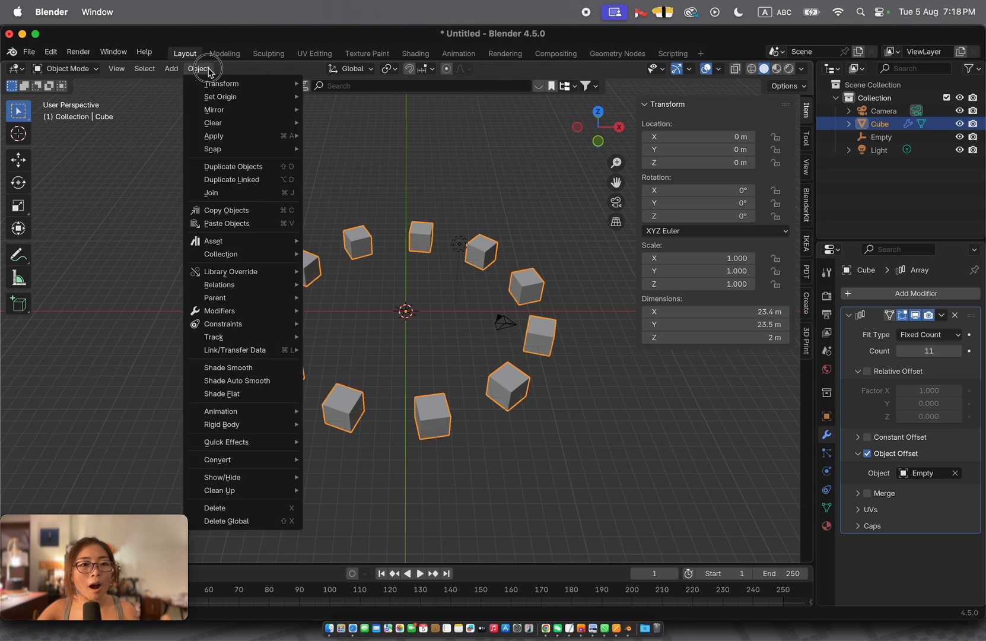
pyautogui.moveTo(236, 99)
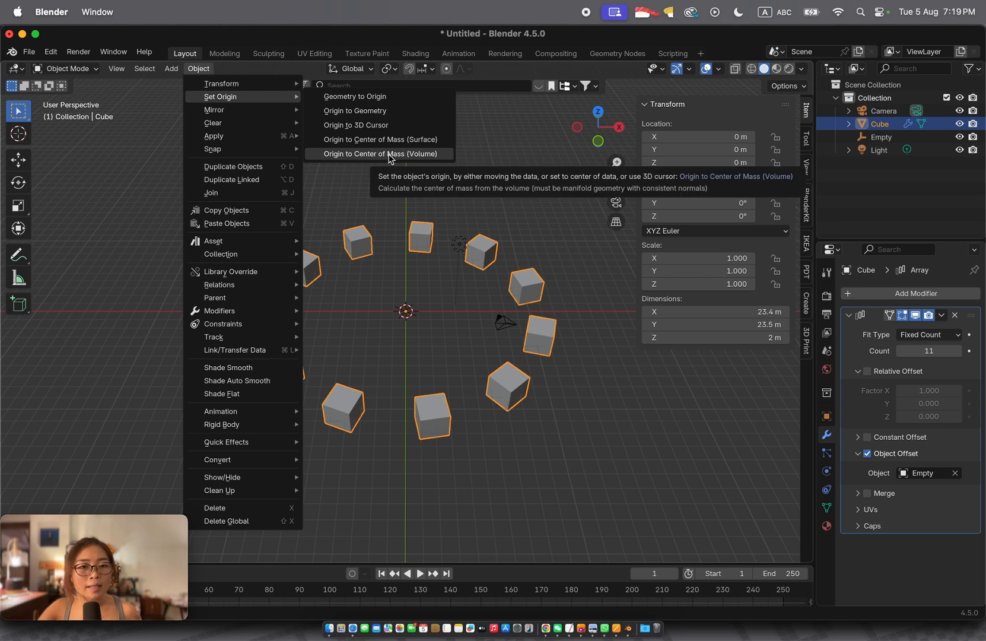
pyautogui.click(388, 153)
pyautogui.scroll(-3, 416, 321)
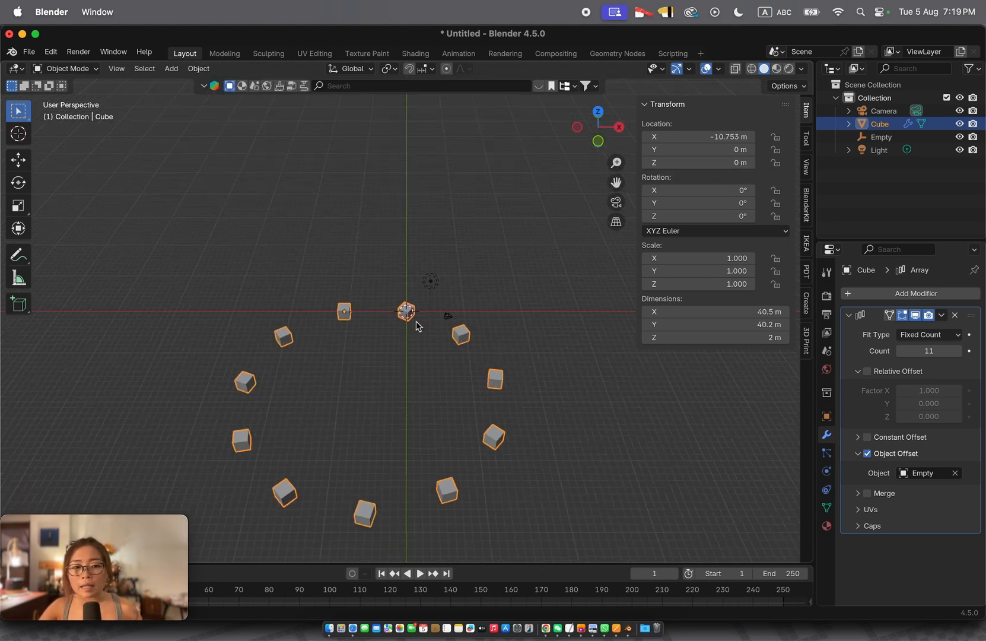
# - Try rotating the empty about the global Z axis to about 38°, and undo that rotation
pyautogui.click(882, 138)
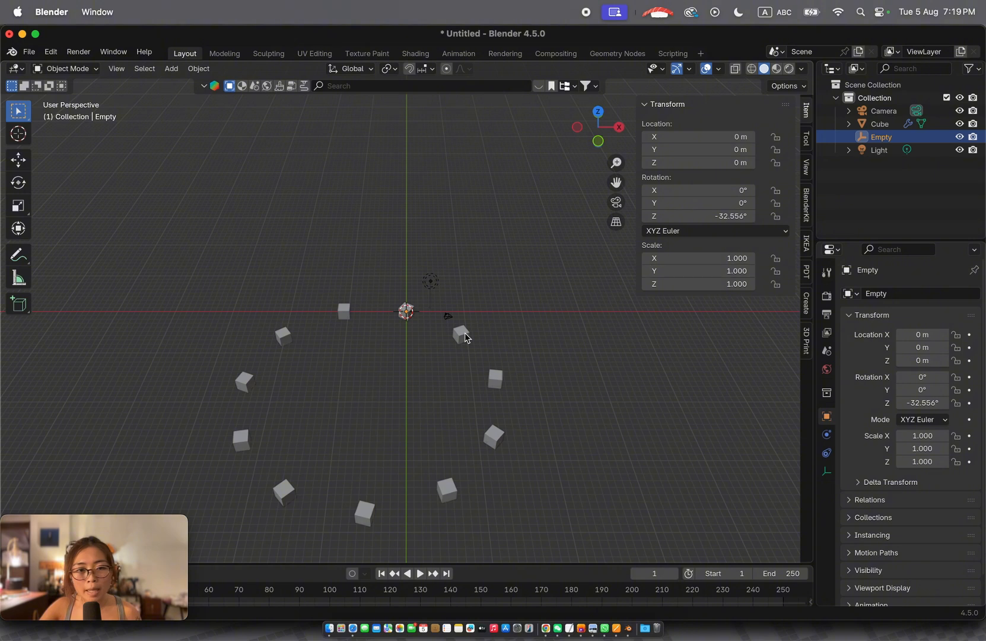
pyautogui.press('r')
pyautogui.press('z')
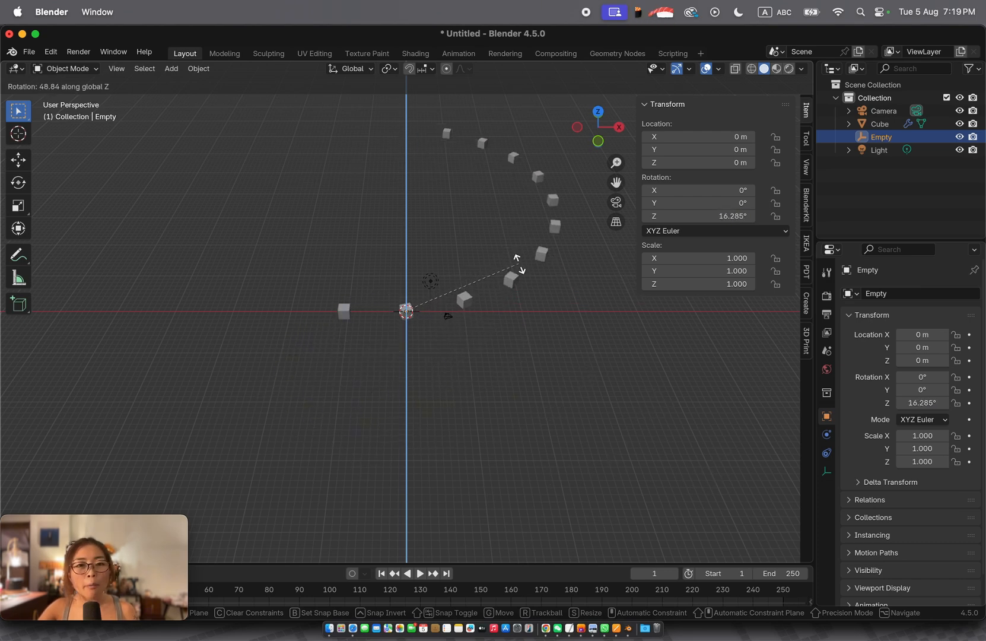
pyautogui.click(510, 204)
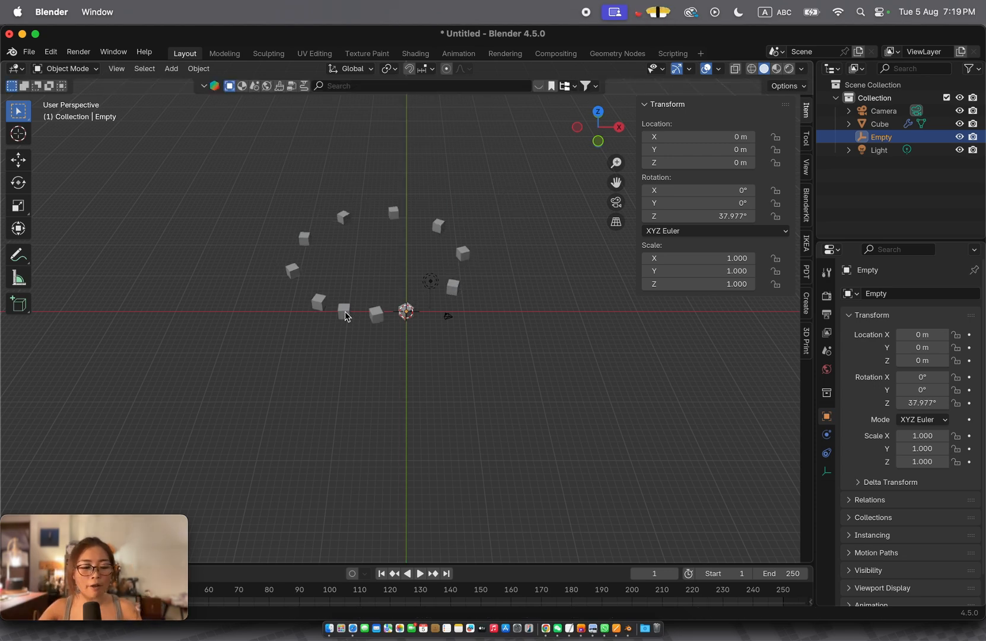
pyautogui.press('super+z')
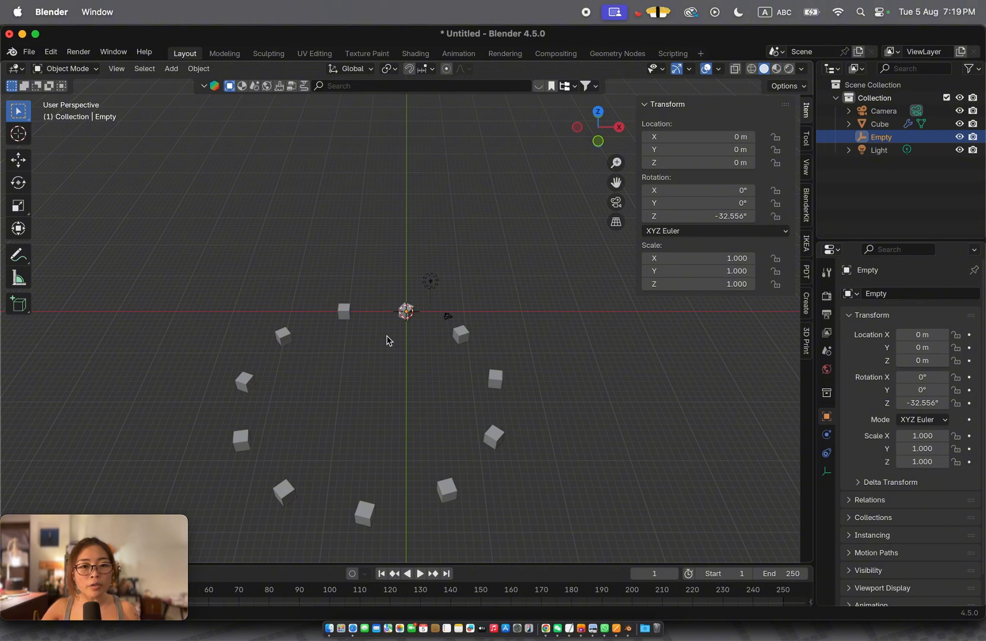
# - Set the arrayed cube's origin to the 3D cursor at the world origin
pyautogui.scroll(4, 387, 341)
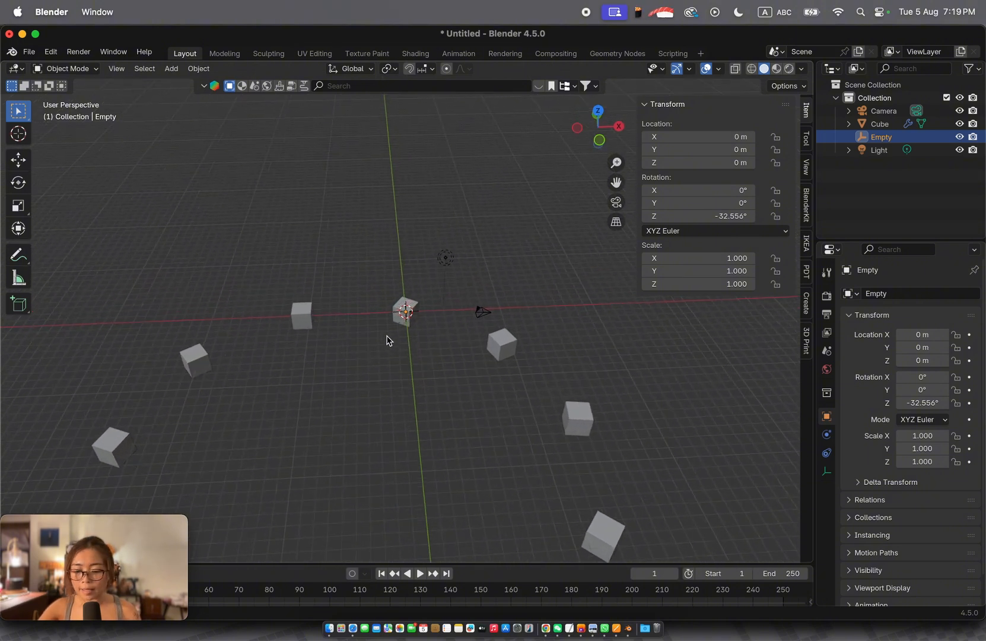
pyautogui.press('KP_7')
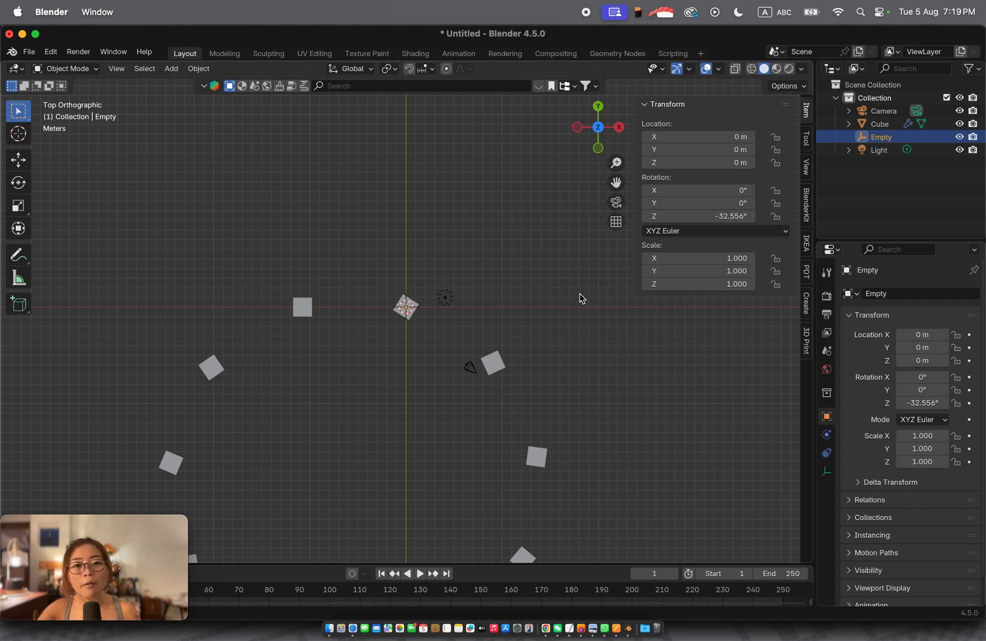
pyautogui.click(296, 313)
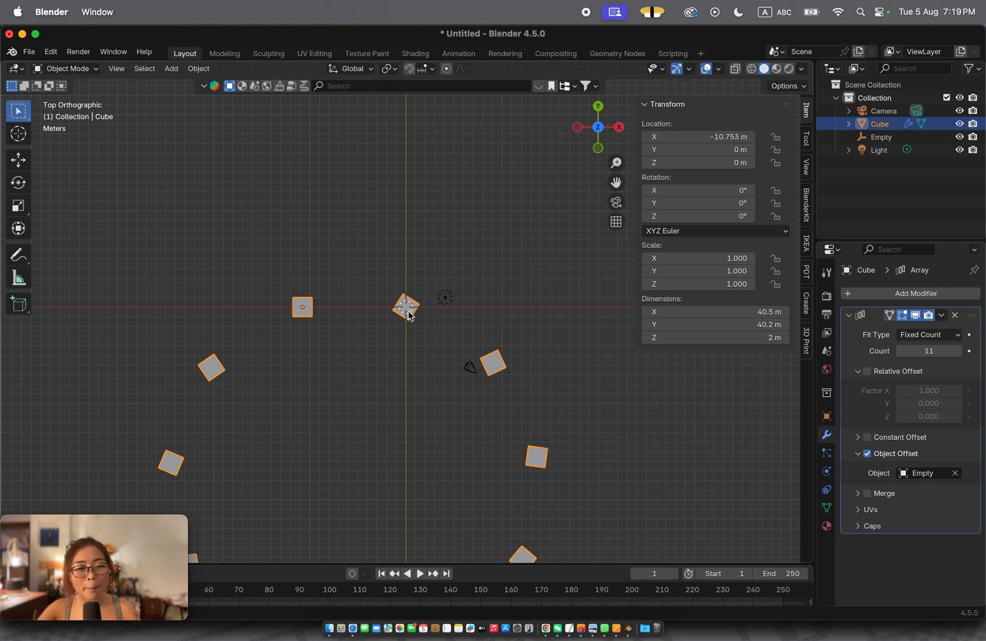
pyautogui.moveTo(409, 314); pyautogui.dragTo(411, 317, button='middle')
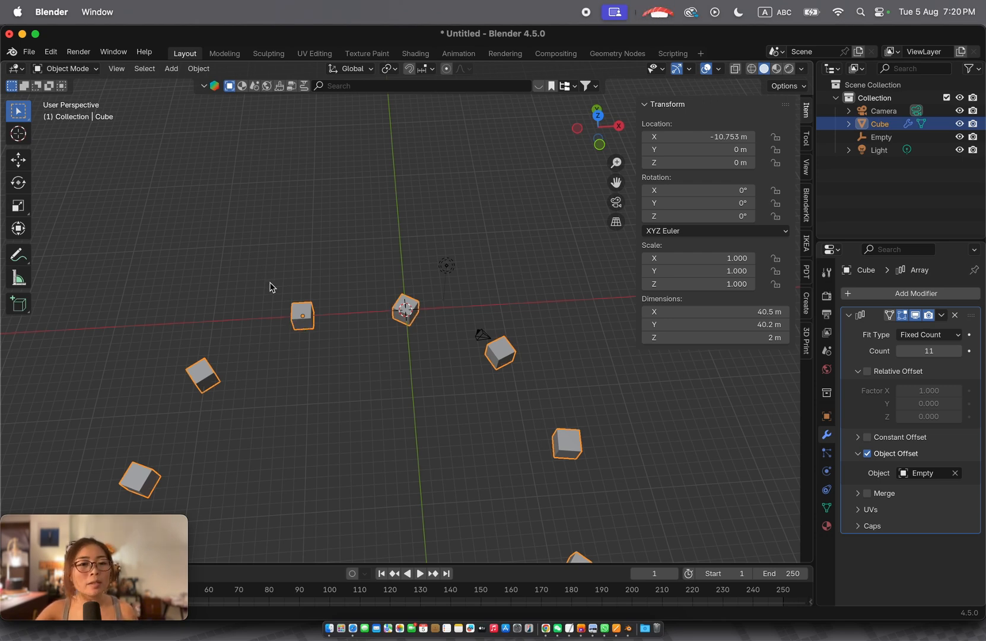
pyautogui.click(199, 69)
pyautogui.moveTo(209, 96)
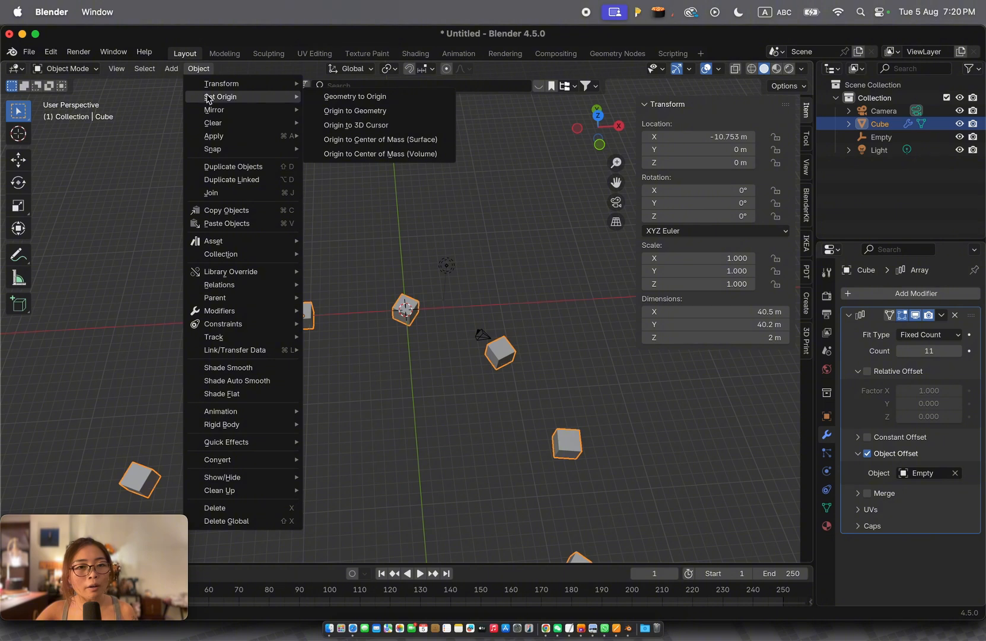
pyautogui.click(343, 125)
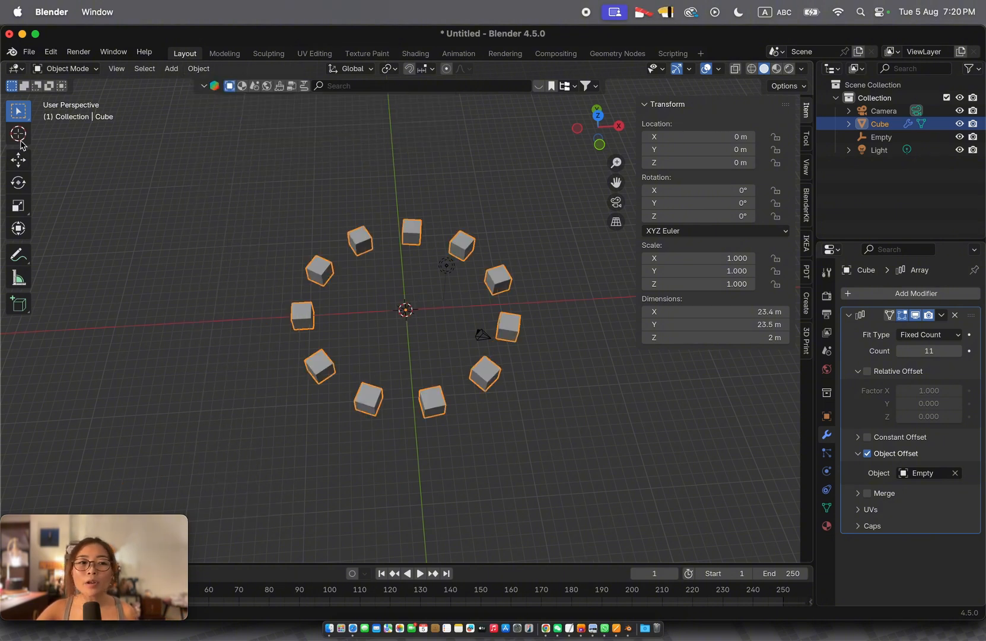
# - Place the 3D cursor well outside the cube ring and set the cube's origin to it
pyautogui.click(18, 135)
pyautogui.click(178, 200)
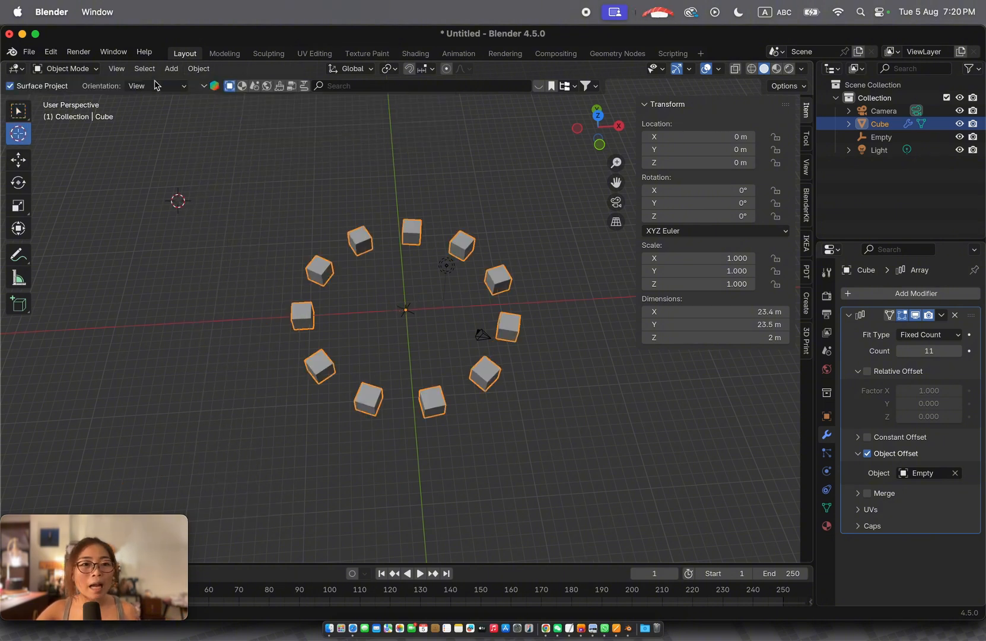
pyautogui.click(200, 69)
pyautogui.moveTo(215, 83)
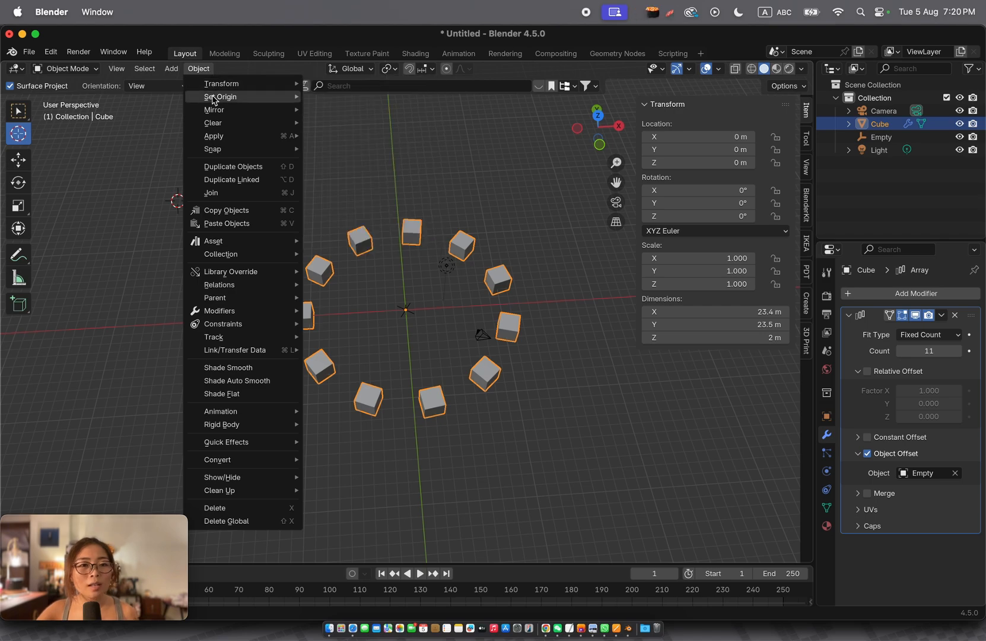
pyautogui.moveTo(284, 97)
pyautogui.click(347, 124)
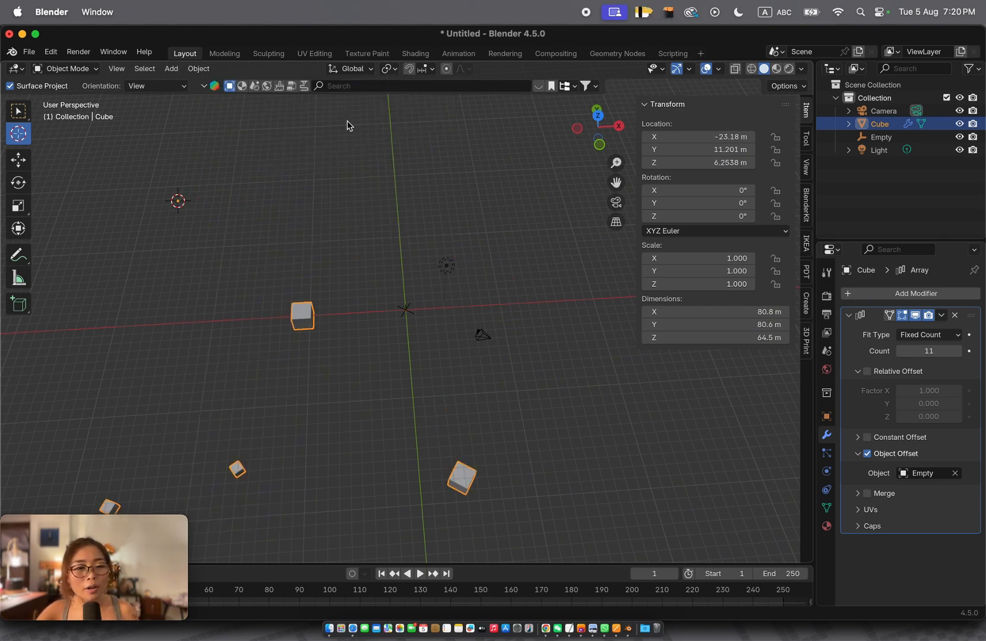
# - Examine the cube array and its displaced origin from several angles and distances
pyautogui.scroll(-6, 369, 223)
pyautogui.scroll(-5, 369, 223)
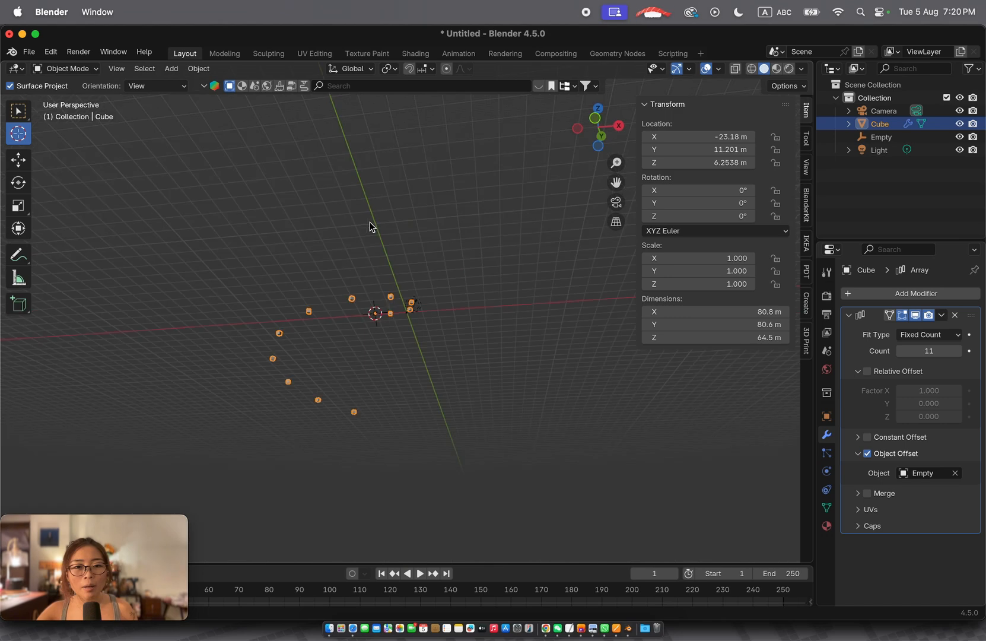
pyautogui.scroll(5, 369, 226)
pyautogui.scroll(-5, 369, 226)
pyautogui.scroll(5, 370, 226)
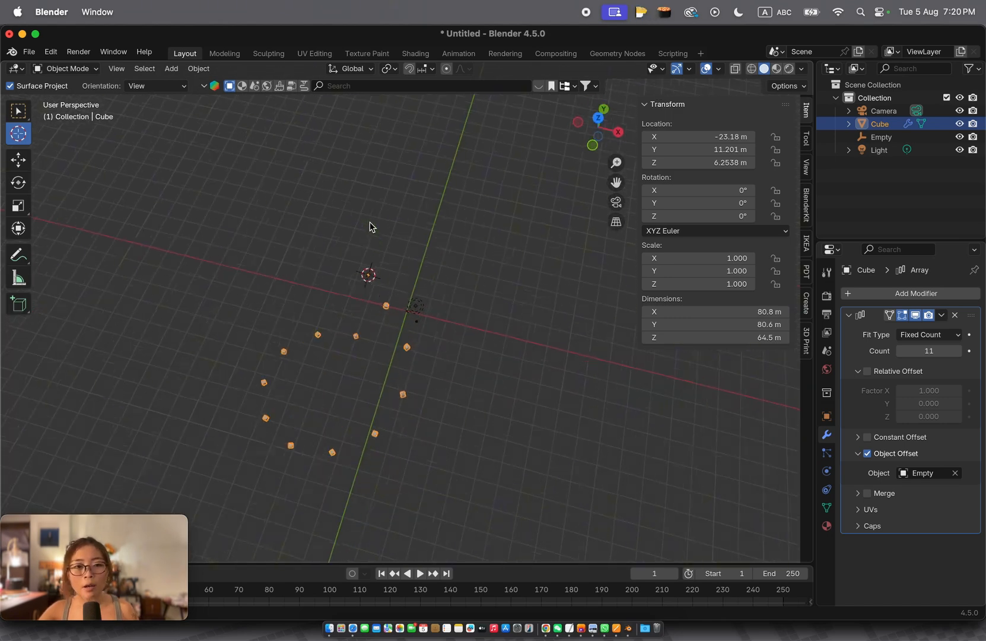
pyautogui.scroll(5, 370, 227)
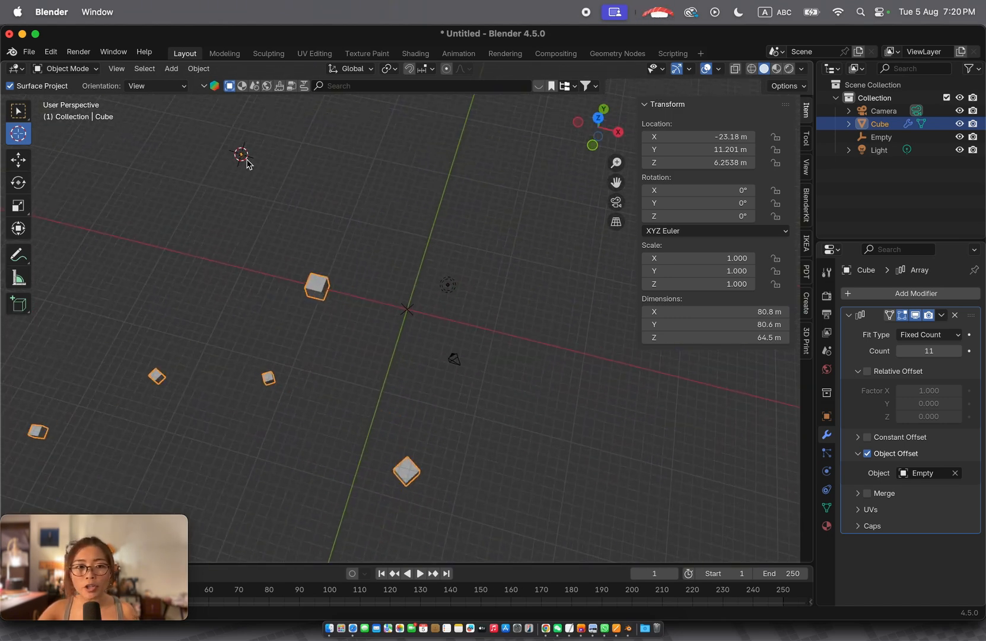
pyautogui.hscroll(-5, 347, 326)
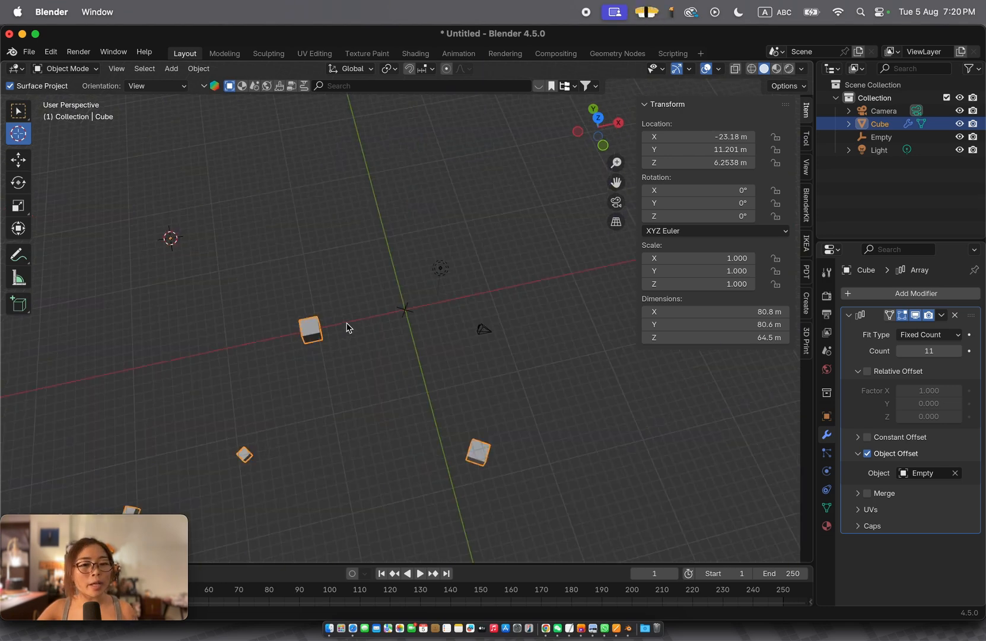
pyautogui.hscroll(3, 347, 326)
# - Try placing the 3D cursor by hand at the world origin
pyautogui.click(410, 301)
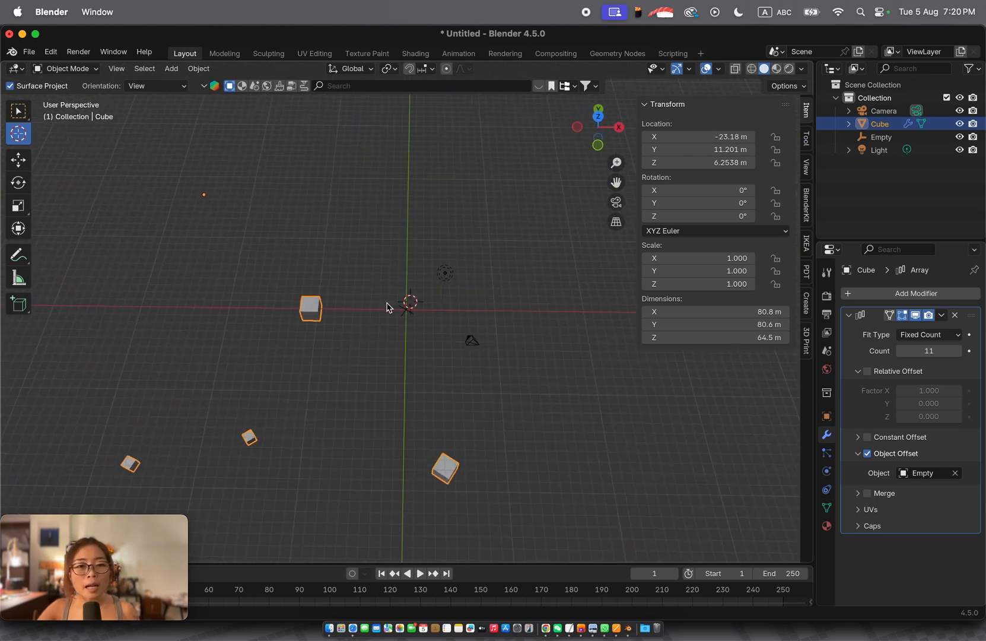
pyautogui.click(398, 252)
pyautogui.click(406, 307)
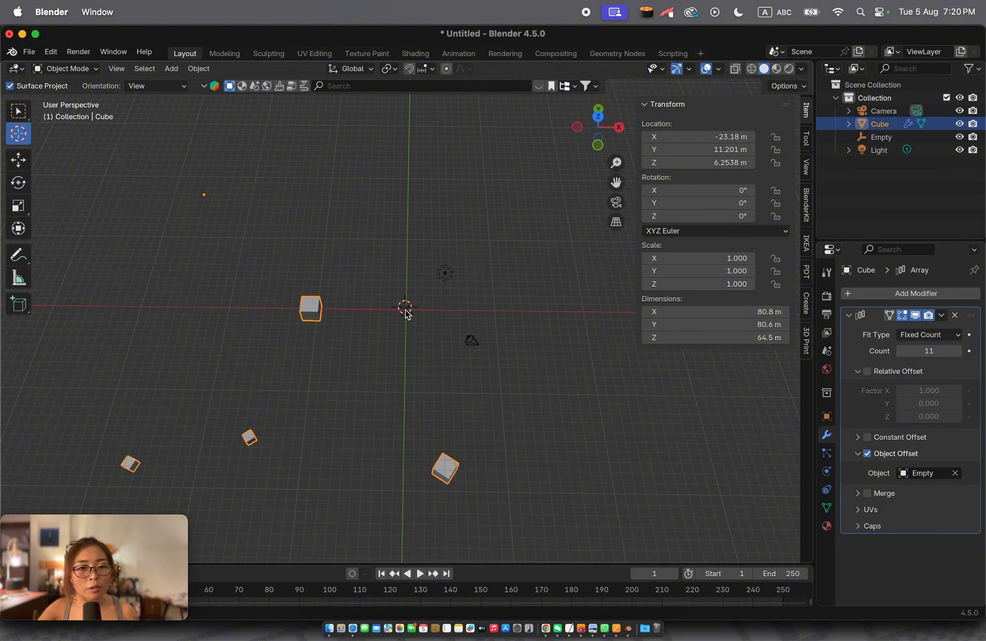
# - Select the empty at the world origin and snap the 3D cursor to it
pyautogui.click(19, 112)
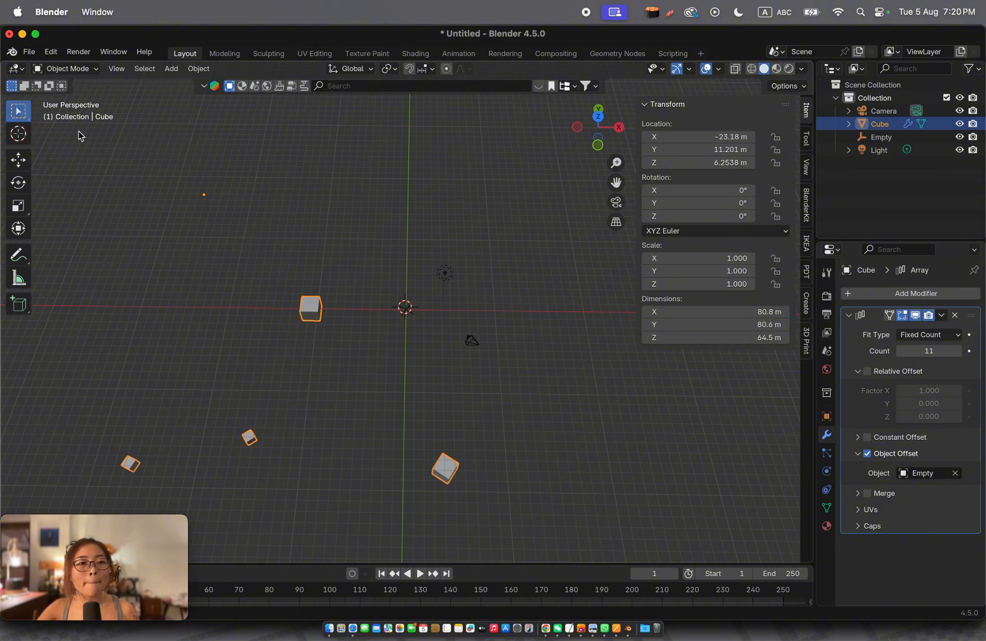
pyautogui.click(407, 309)
pyautogui.scroll(8, 407, 309)
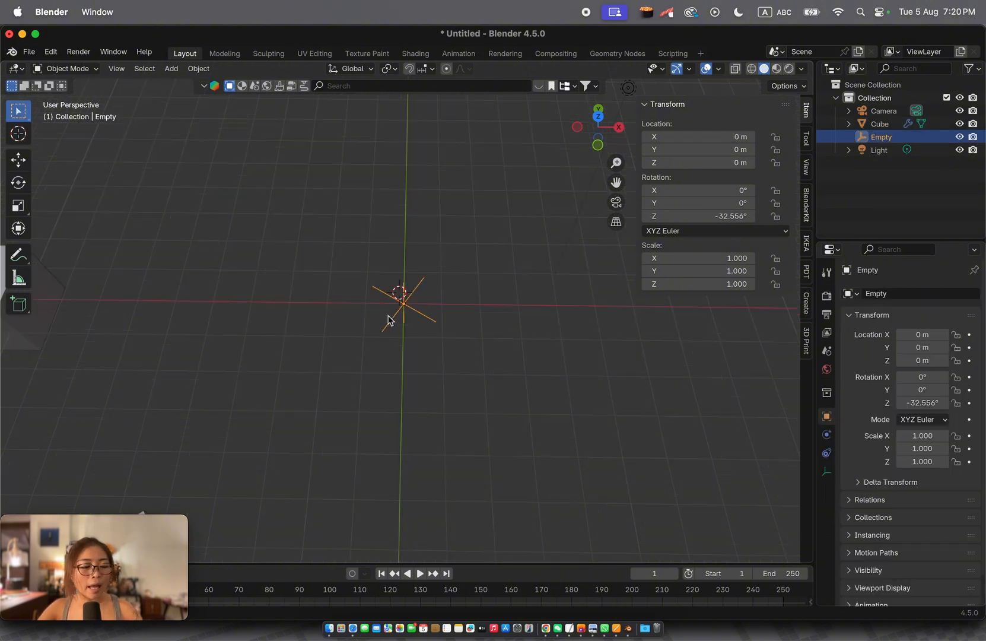
pyautogui.hotkey('shift', 's')
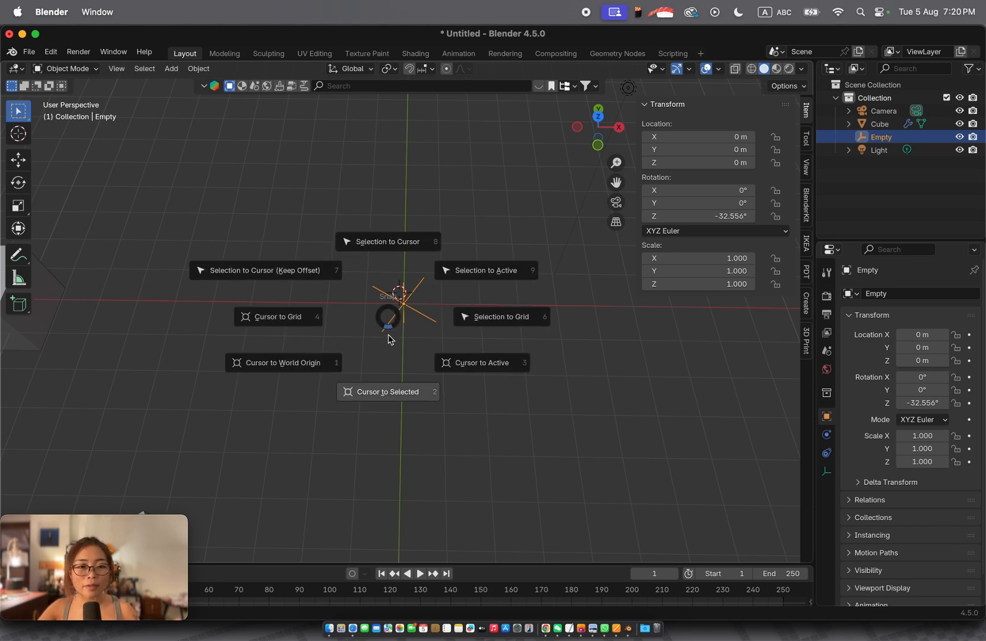
pyautogui.click(389, 393)
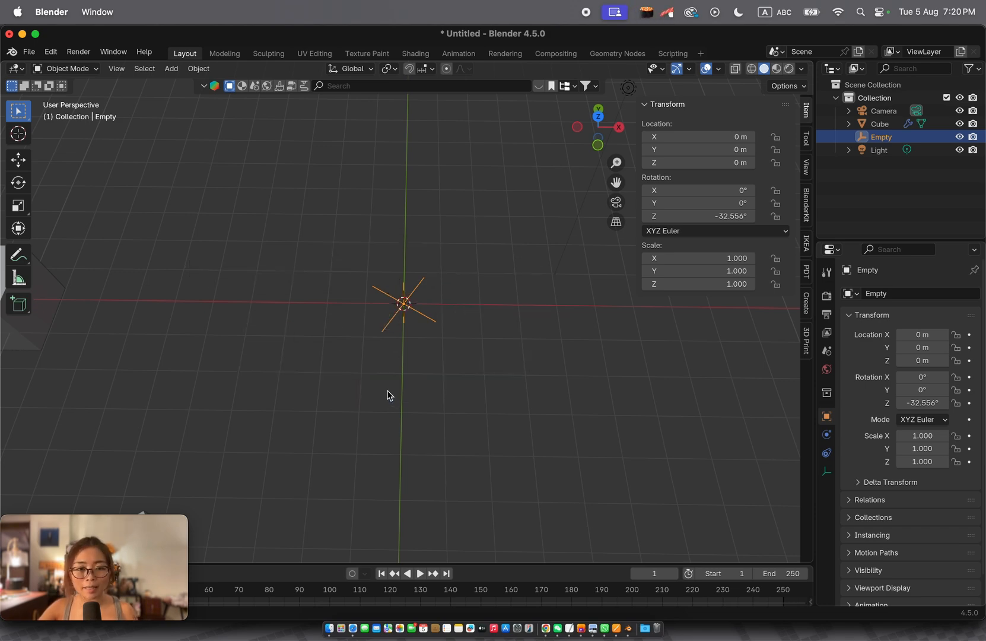
# - Set the arrayed cube's origin to the 3D cursor at the empty, and inspect the ring from several angles
pyautogui.scroll(-10, 389, 396)
pyautogui.click(323, 309)
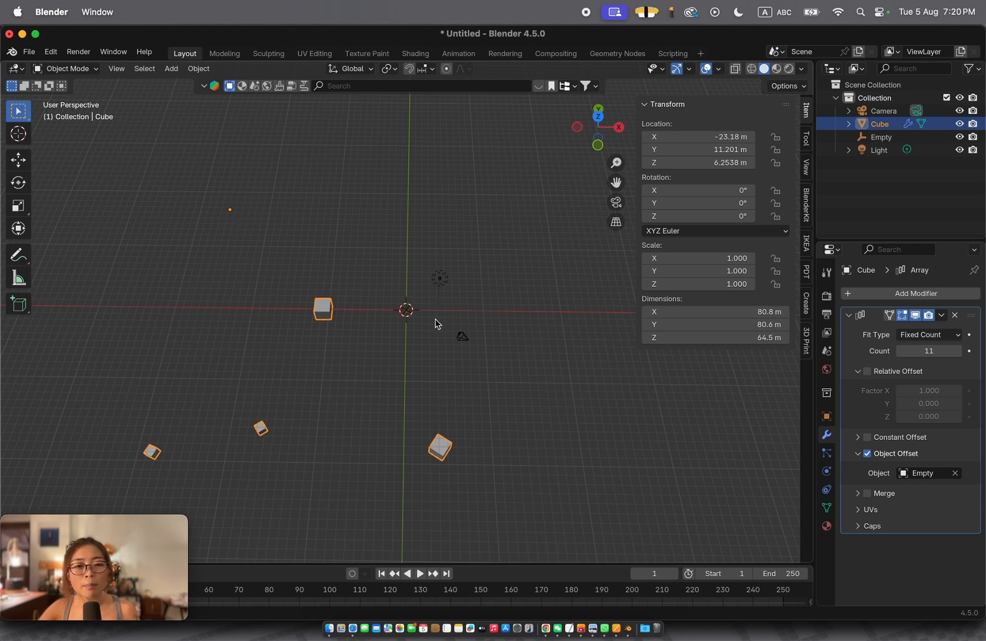
pyautogui.click(199, 69)
pyautogui.moveTo(219, 96)
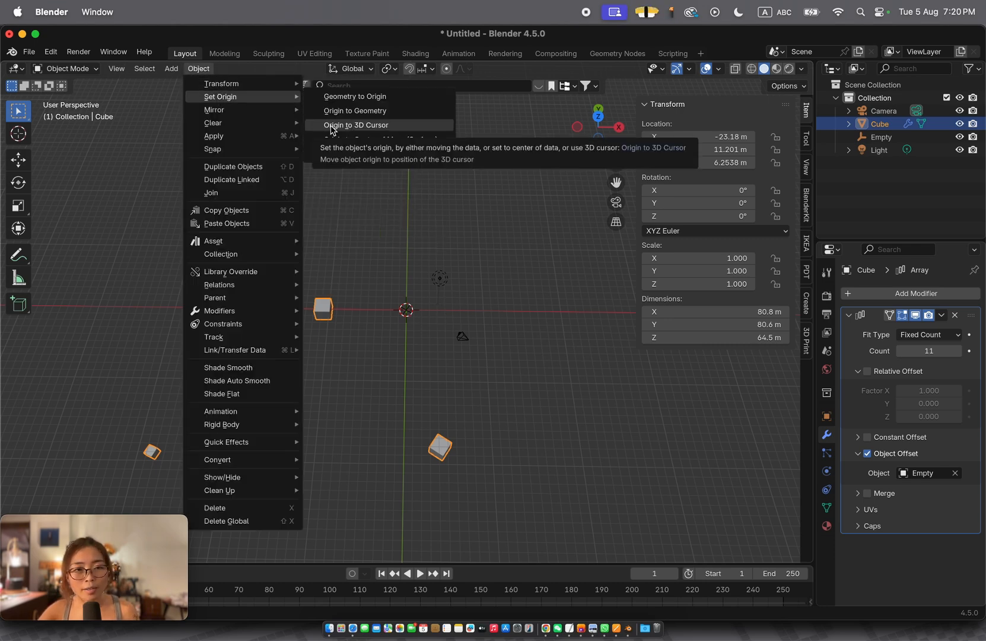
pyautogui.click(331, 126)
pyautogui.scroll(5, 409, 220)
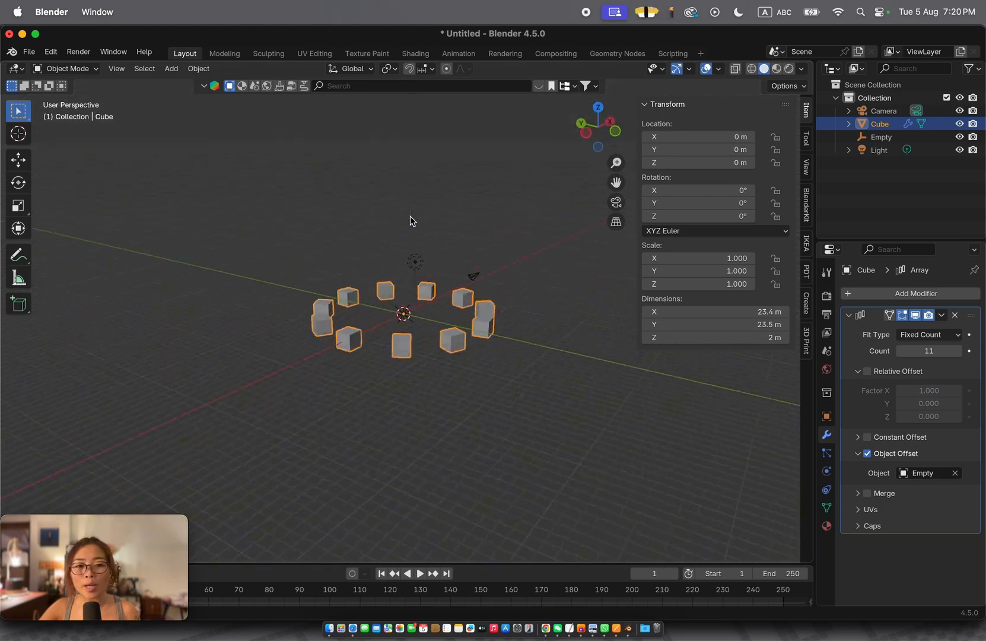
pyautogui.hscroll(3, 410, 220)
pyautogui.scroll(6, 410, 221)
pyautogui.scroll(-4, 410, 220)
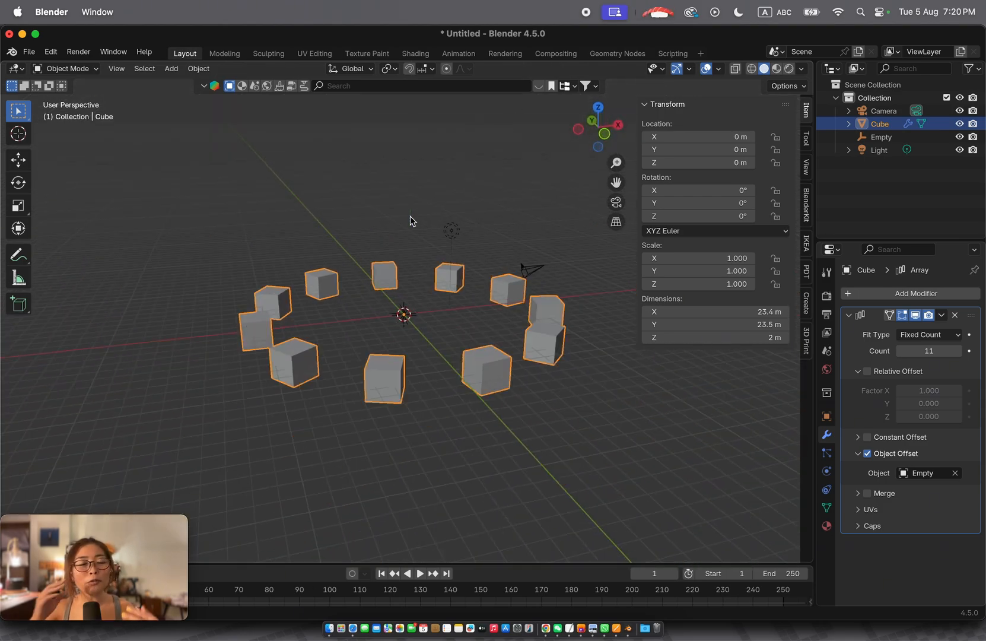